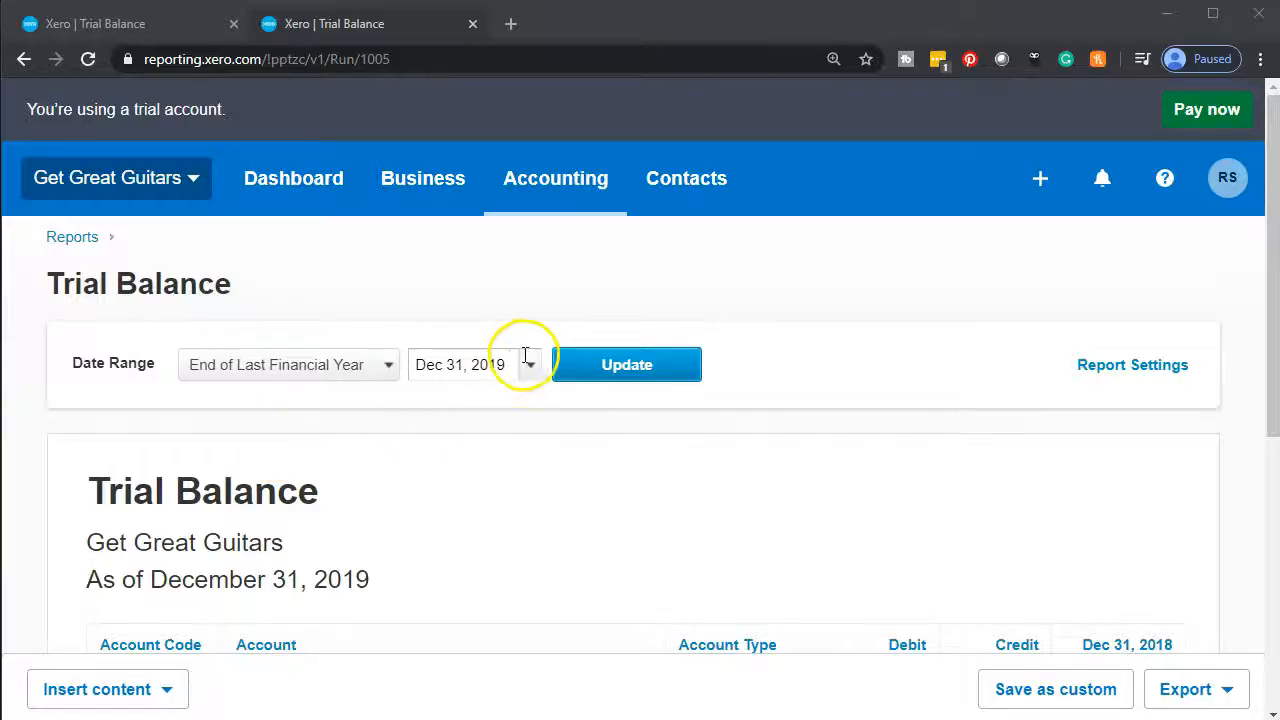
- Update the Trial Balance report to an end date of Feb 29, 2020
{"action": "left_click", "coordinate": [532, 366]}
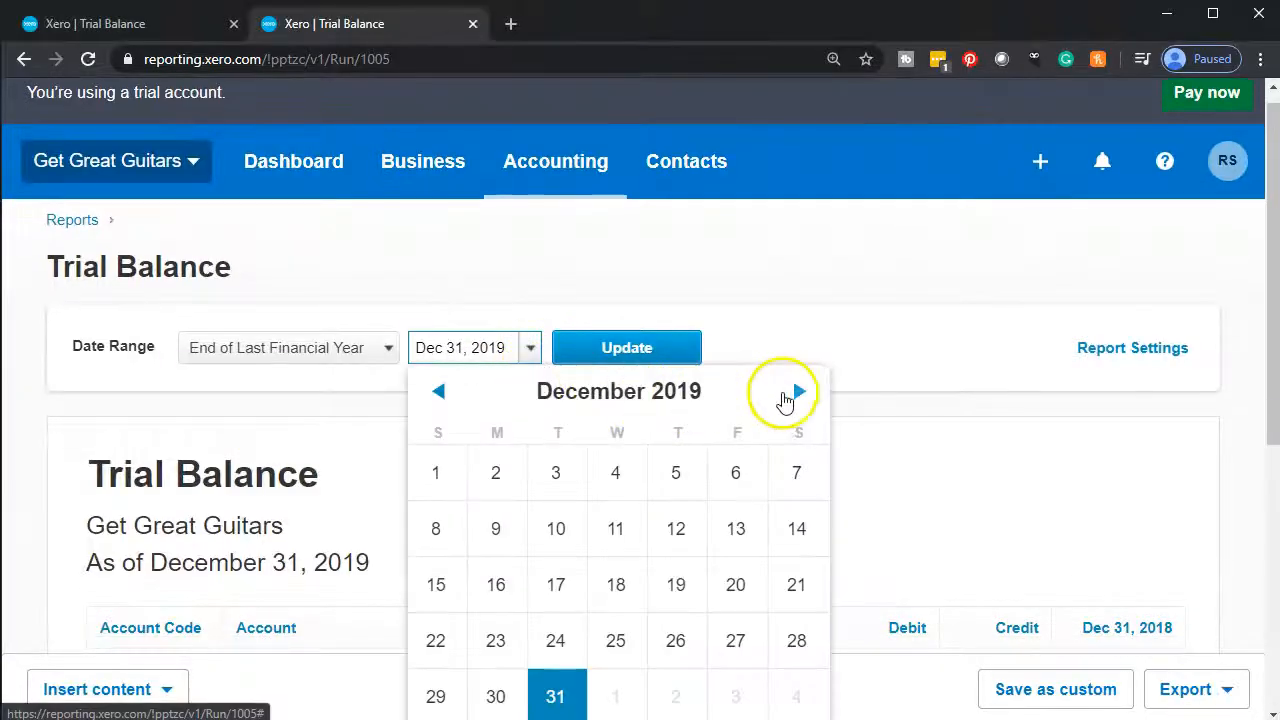
{"action": "left_click", "coordinate": [805, 394]}
{"action": "left_click", "coordinate": [802, 393]}
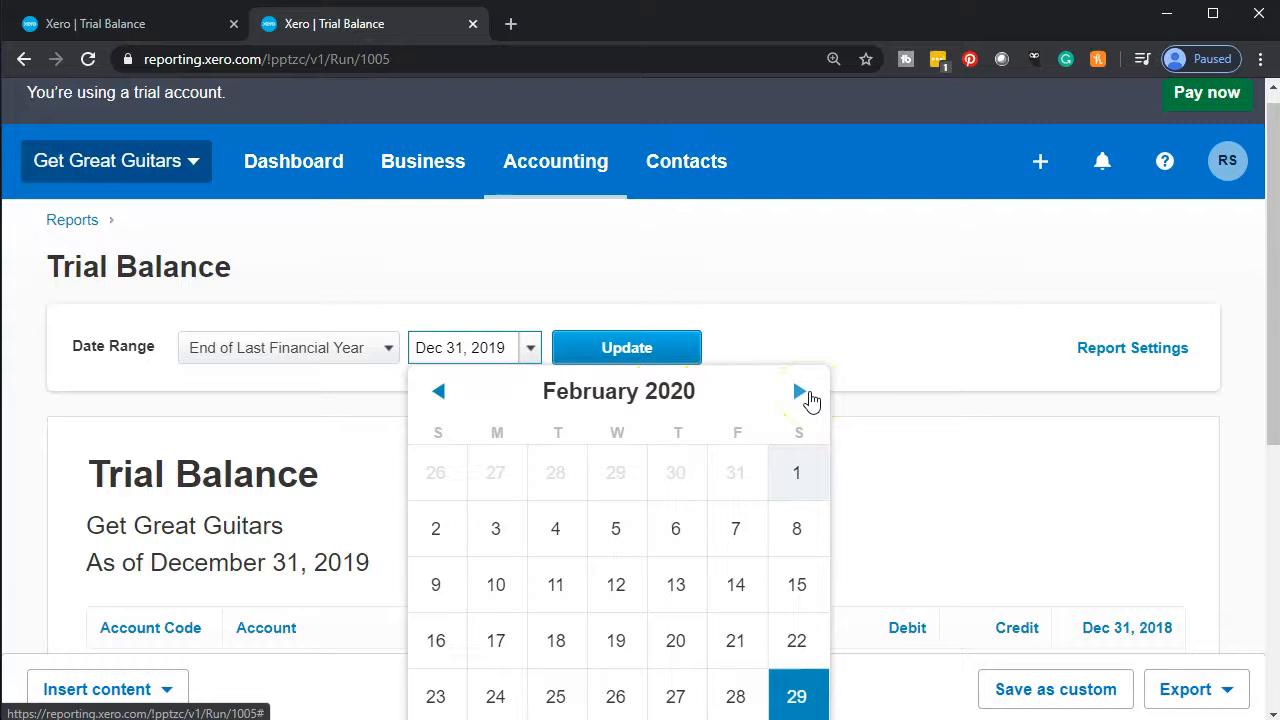
{"action": "left_click", "coordinate": [798, 697]}
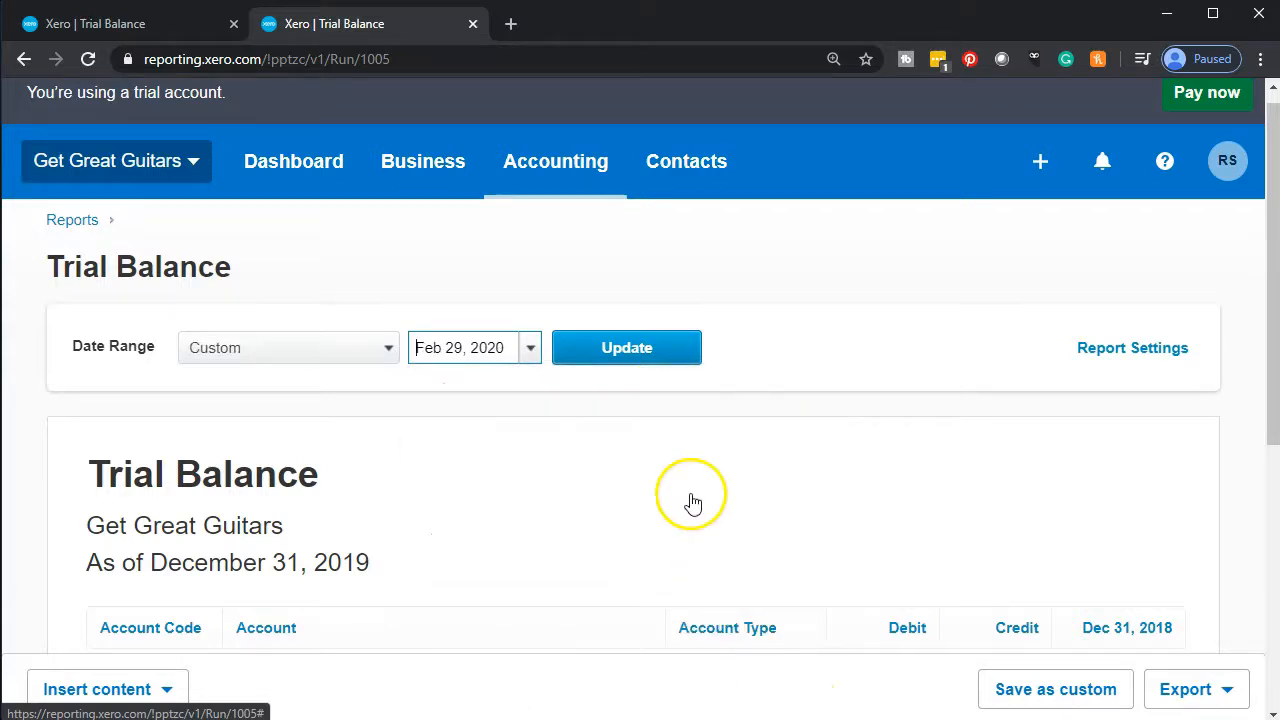
{"action": "left_click", "coordinate": [630, 350]}
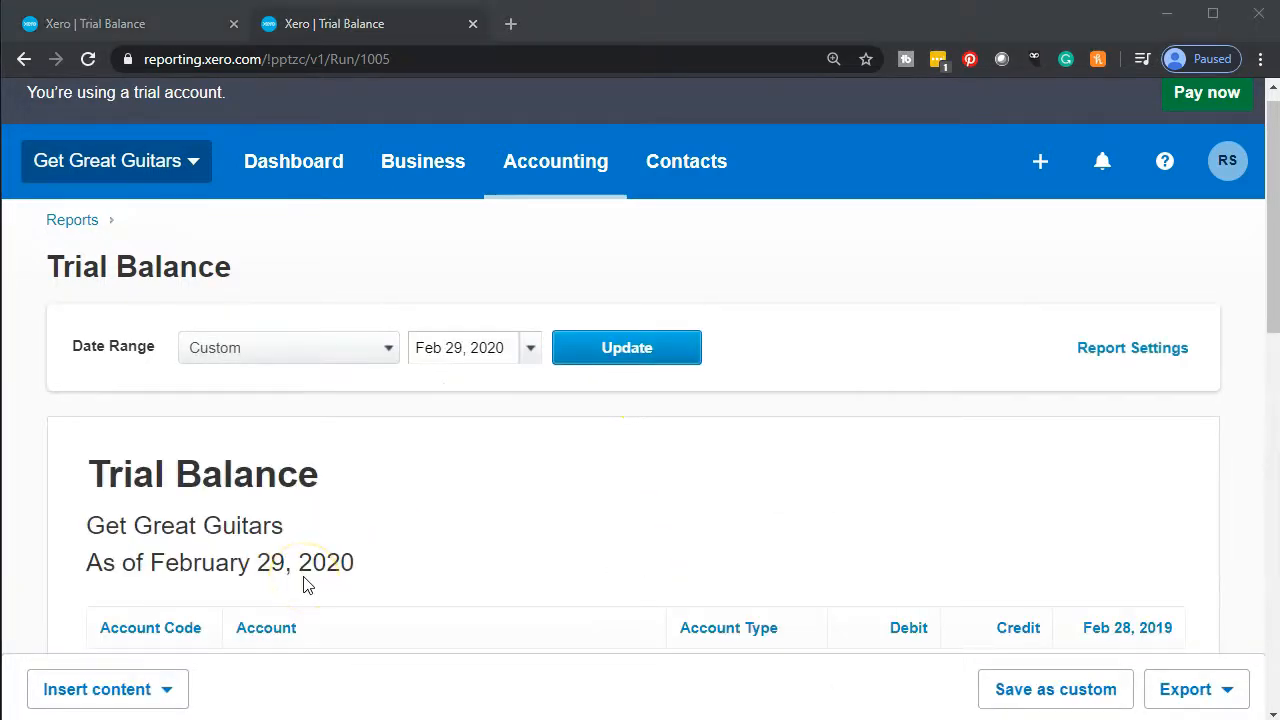
- Review the account balances and debit and credit totals throughout the updated trial balance
{"action": "scroll", "coordinate": [307, 585], "scroll_direction": "down", "scroll_amount": 3}
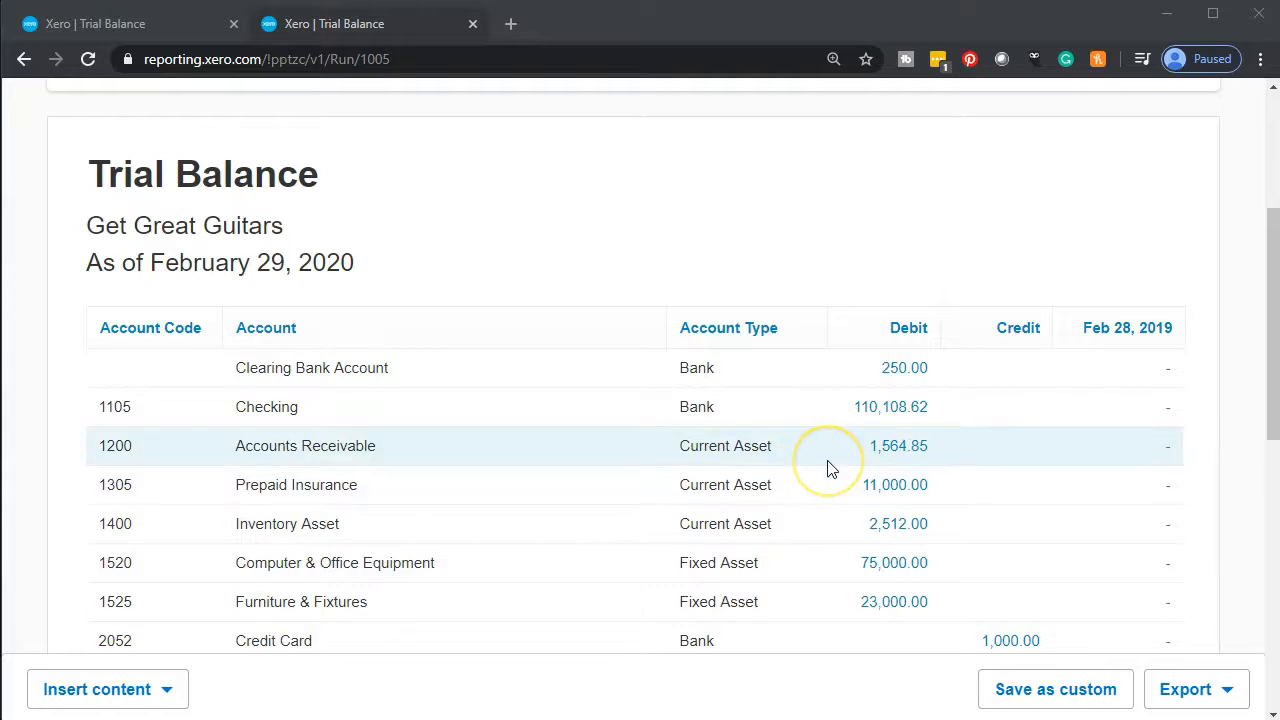
{"action": "scroll", "coordinate": [828, 469], "scroll_direction": "down", "scroll_amount": 4}
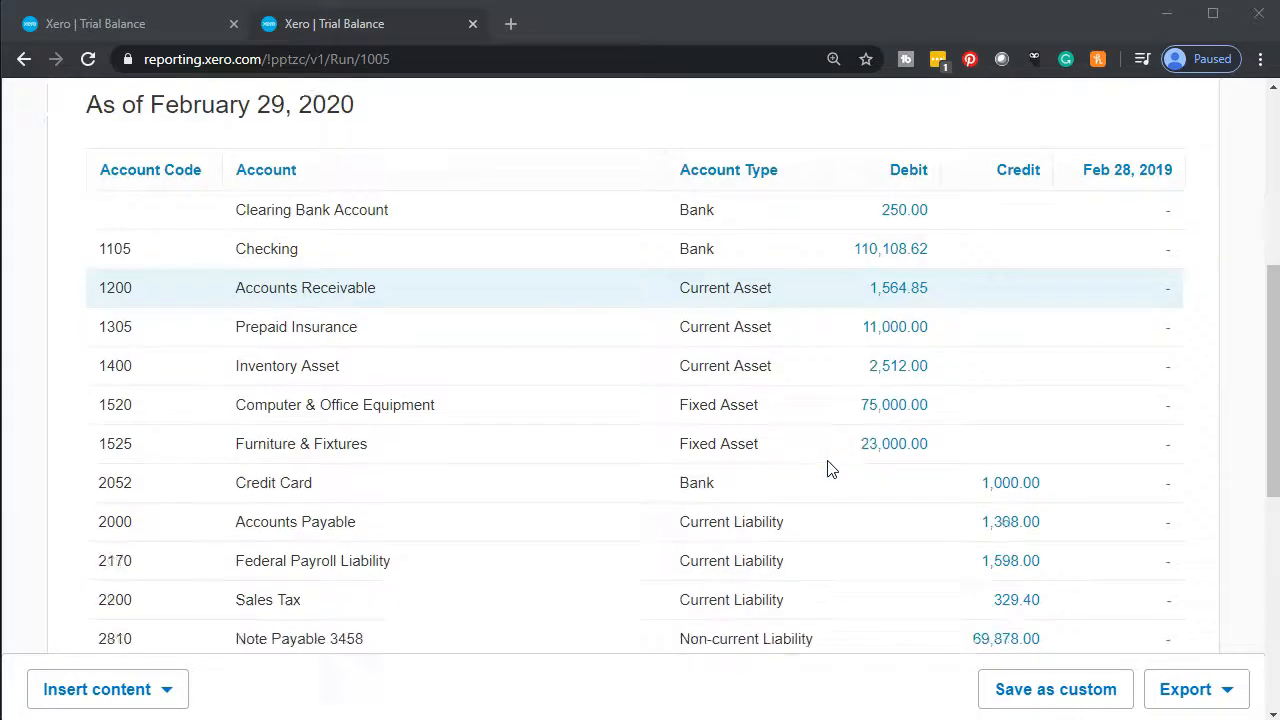
{"action": "scroll", "coordinate": [828, 469], "scroll_direction": "down", "scroll_amount": 3}
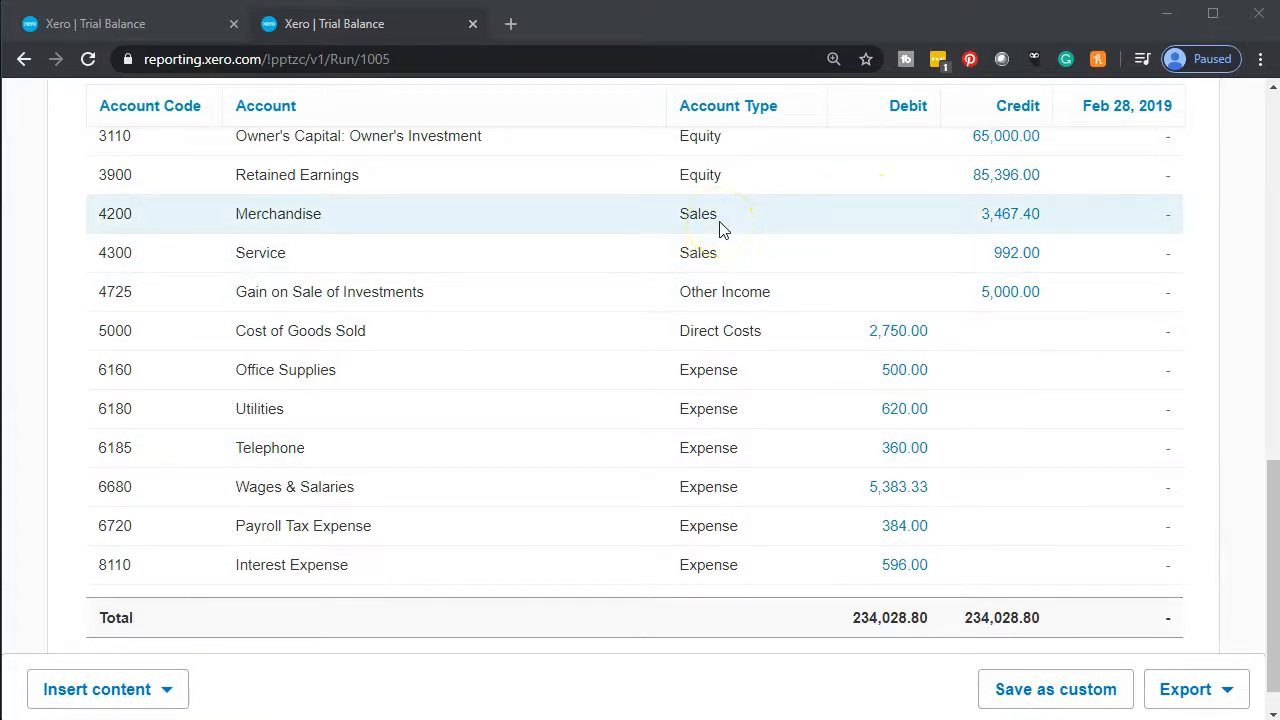
{"action": "scroll", "coordinate": [723, 228], "scroll_direction": "up", "scroll_amount": 4}
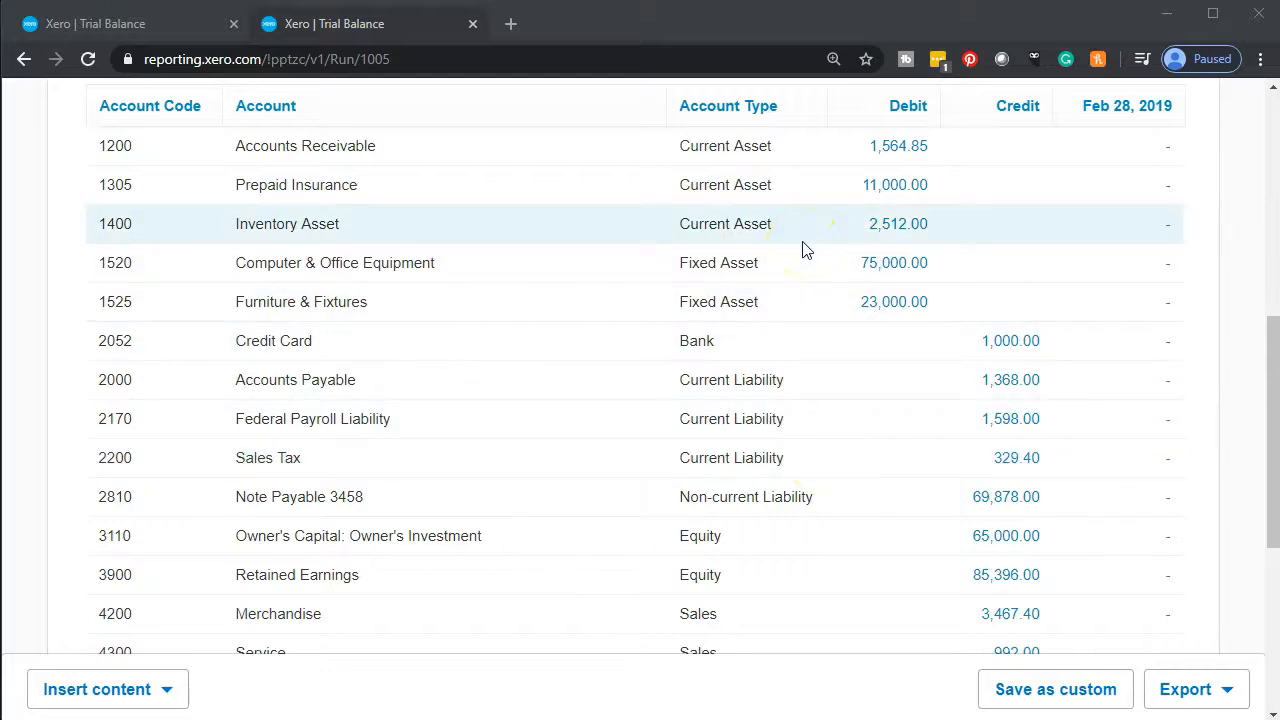
{"action": "scroll", "coordinate": [806, 250], "scroll_direction": "down", "scroll_amount": 4}
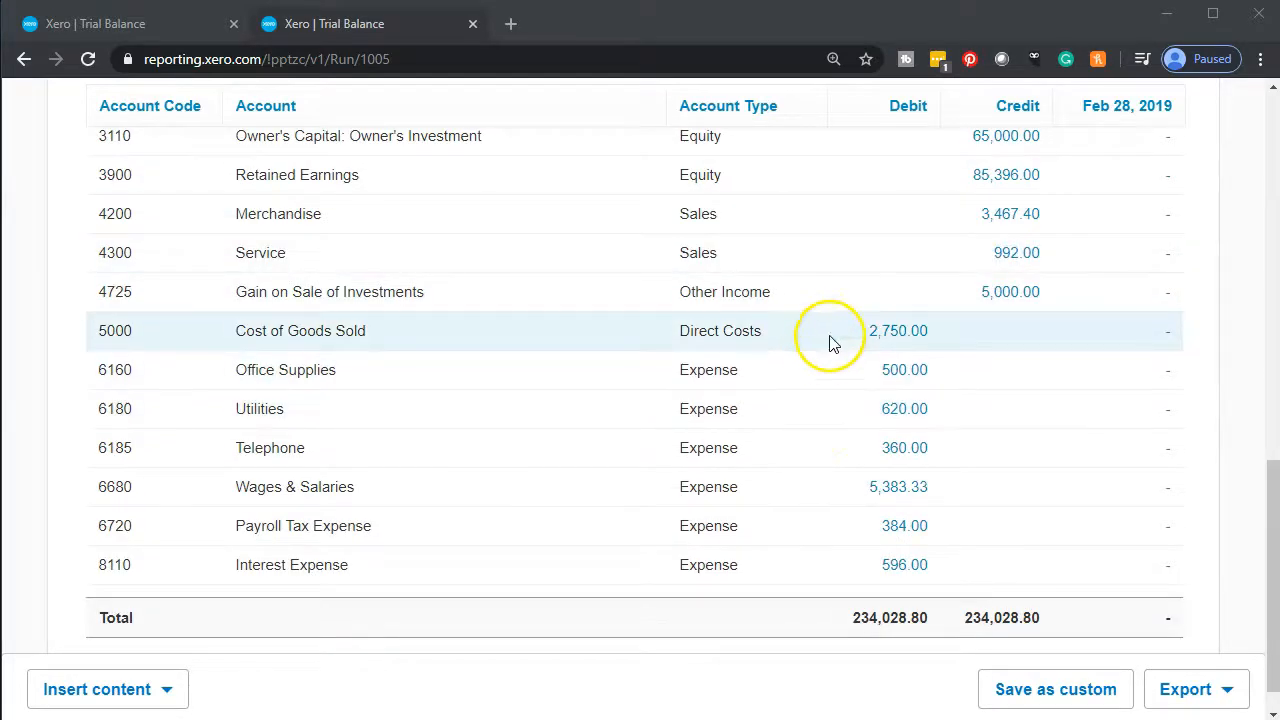
- Create a new invoice from the first browser tab, addressed to the contact Music Stuff Store
{"action": "left_click", "coordinate": [155, 29]}
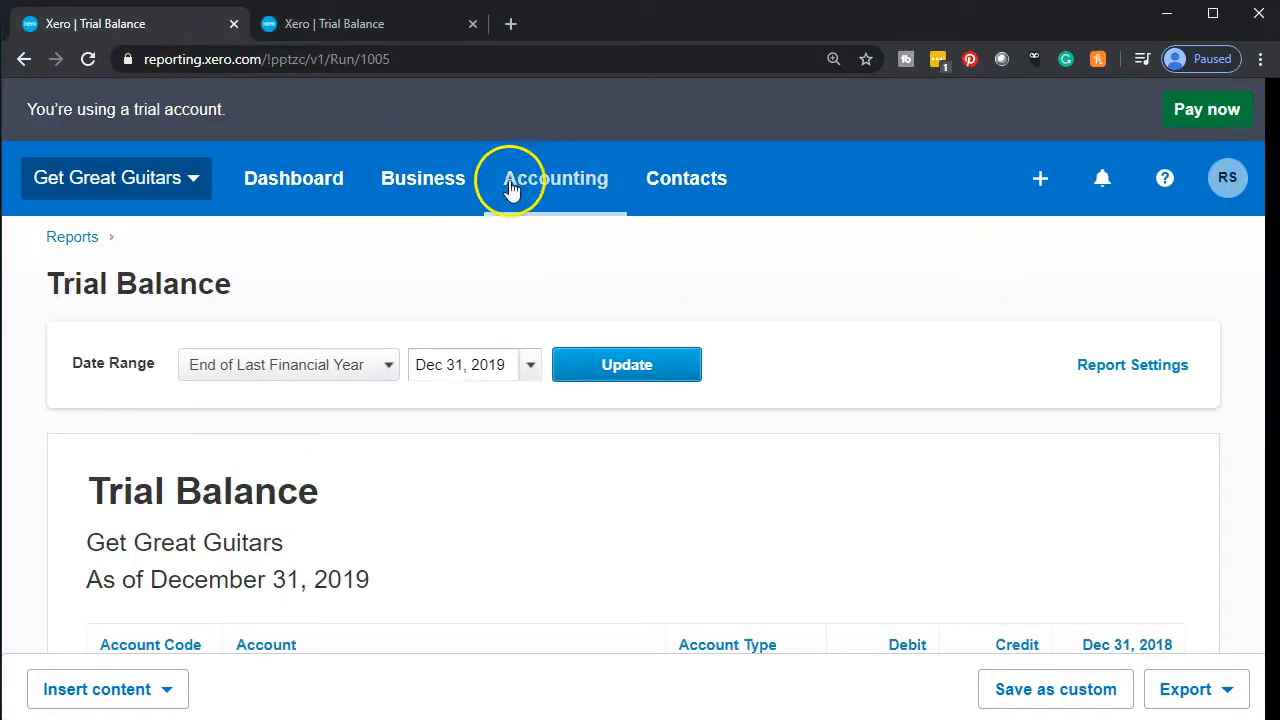
{"action": "left_click", "coordinate": [1040, 180]}
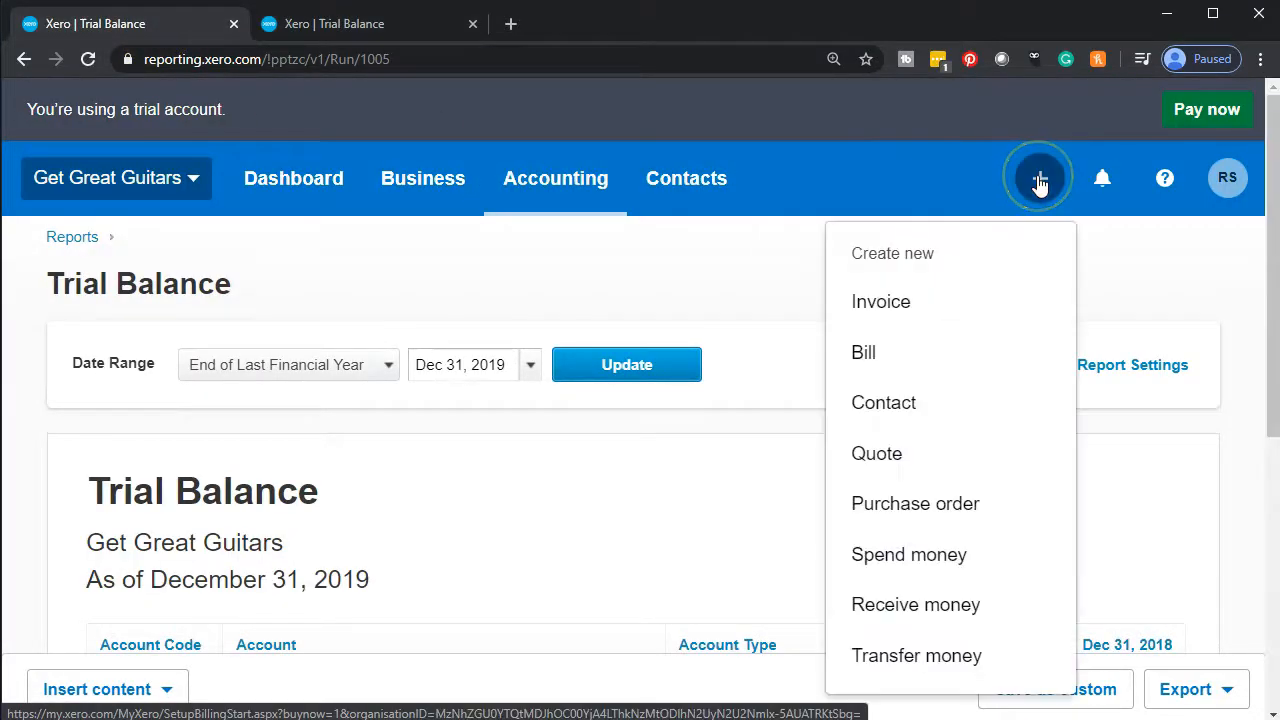
{"action": "left_click", "coordinate": [922, 307]}
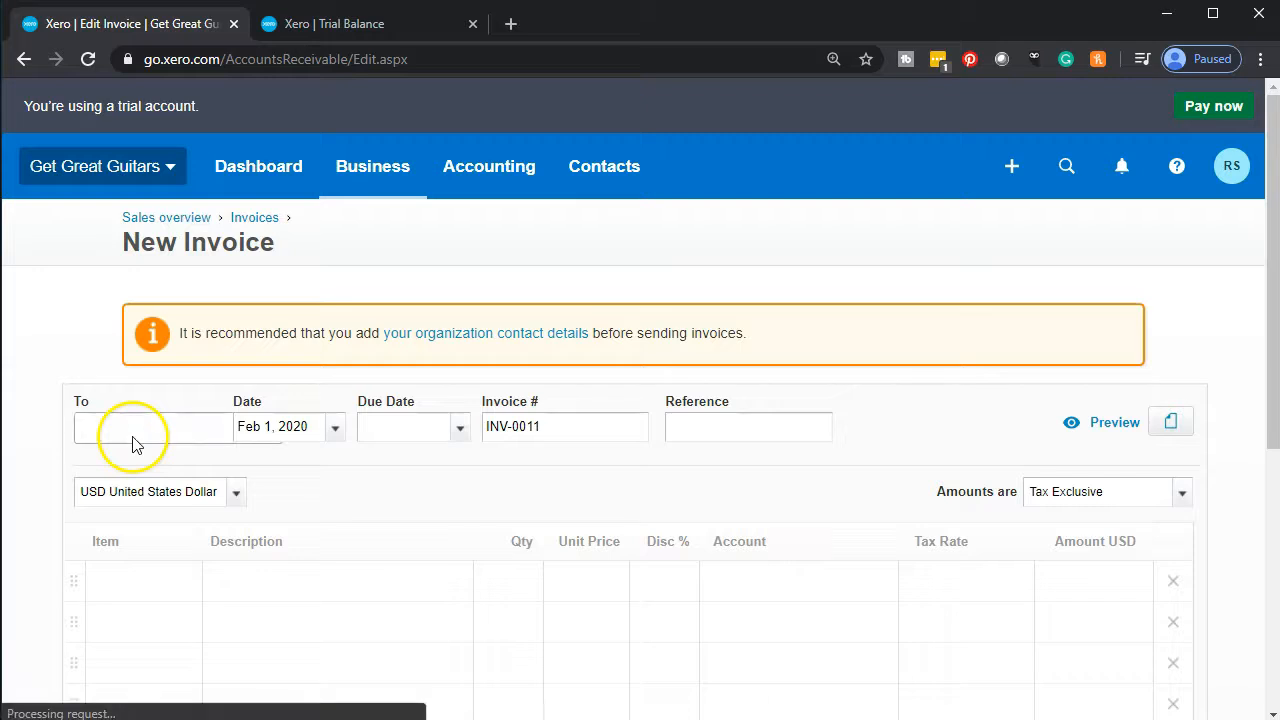
{"action": "type", "text": "Musi"}
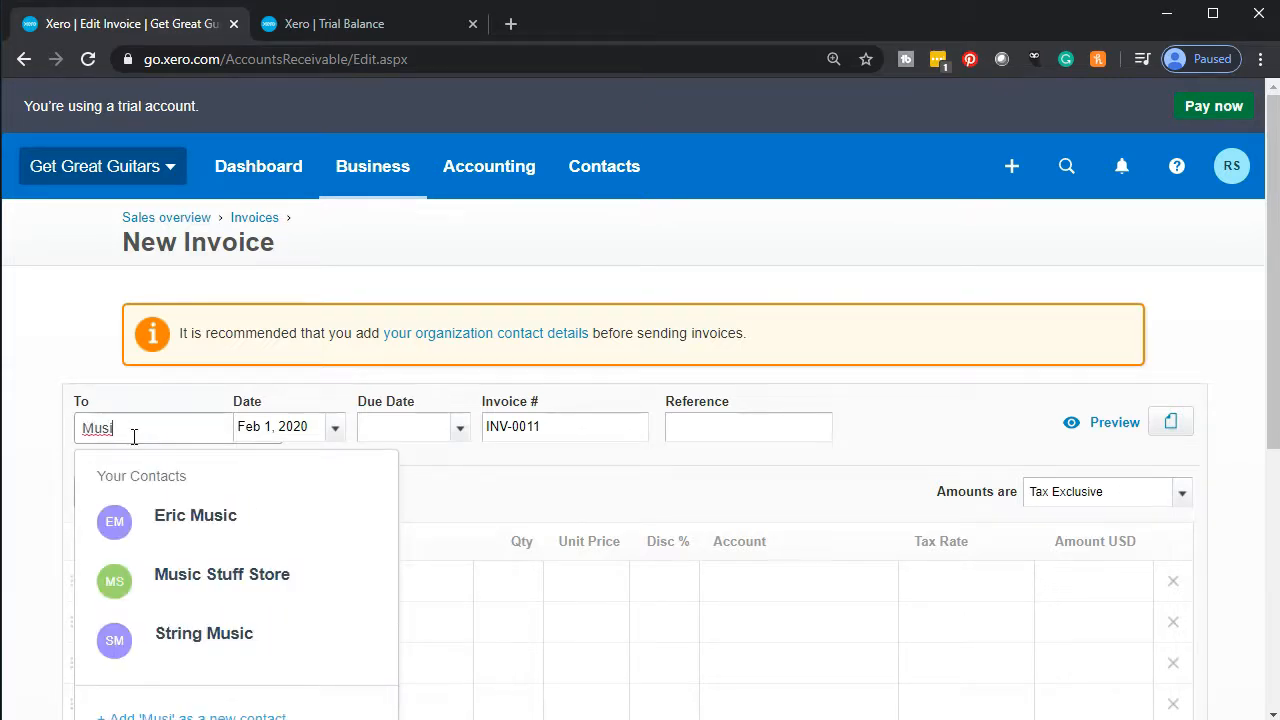
{"action": "left_click", "coordinate": [151, 580]}
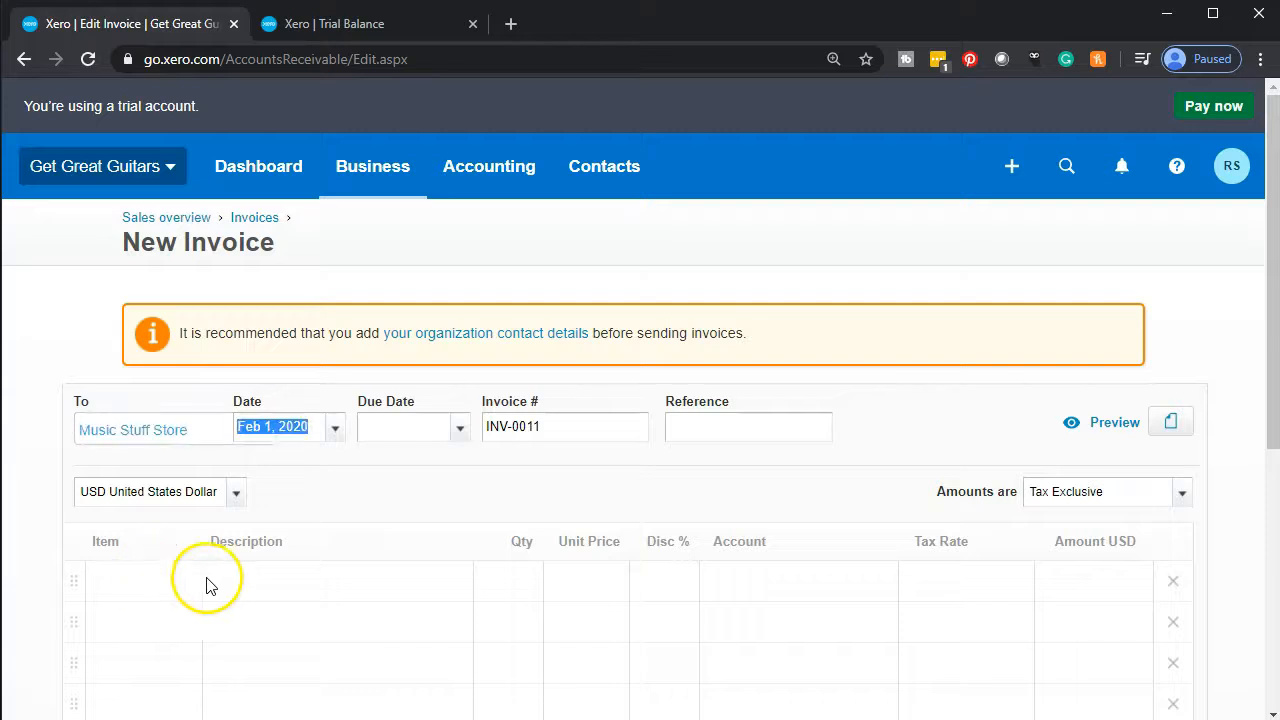
- Set the invoice date to Feb 19, 2020 and the due date to Mar 19, 2020, keeping the suggested invoice number
{"action": "left_click", "coordinate": [336, 430]}
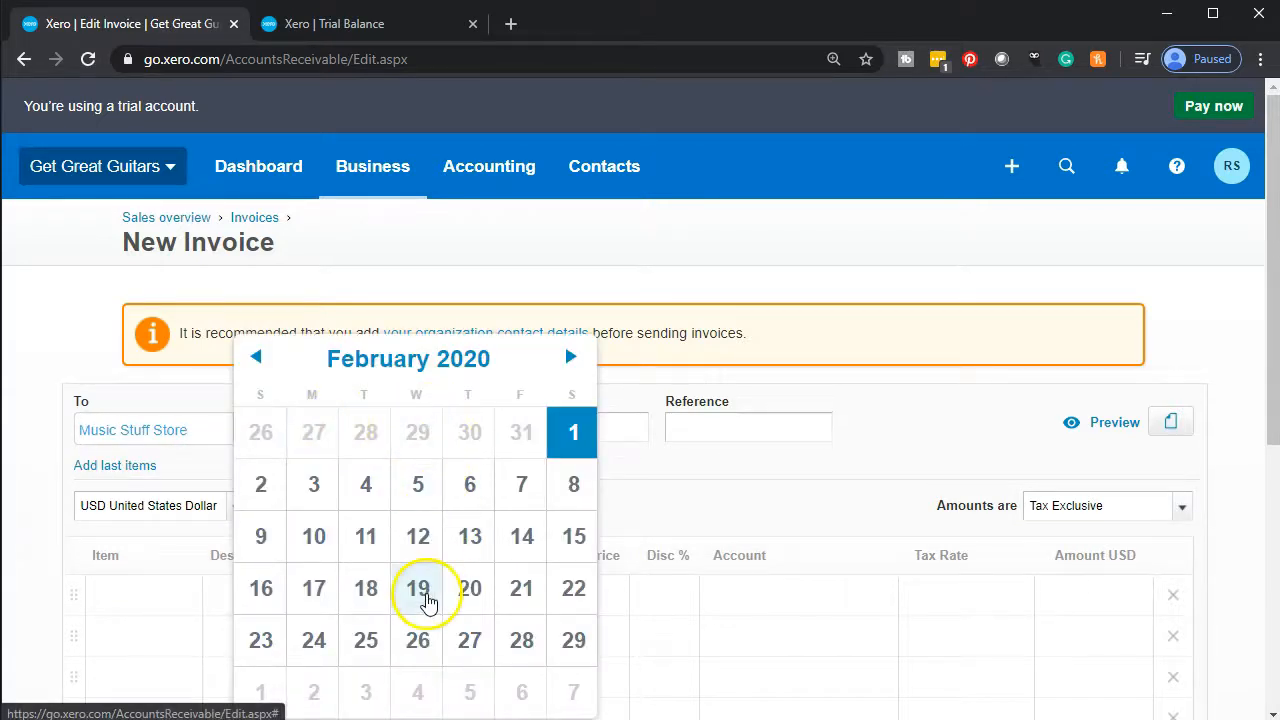
{"action": "left_click", "coordinate": [419, 592]}
{"action": "left_click", "coordinate": [458, 433]}
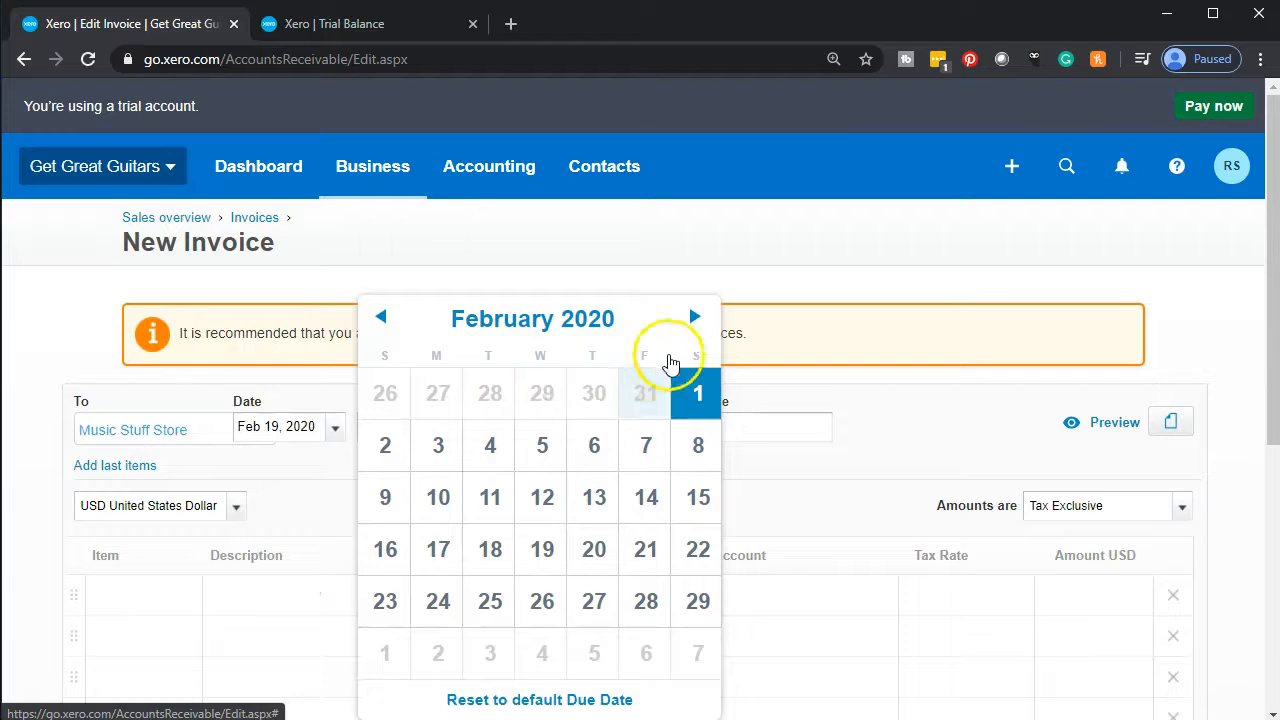
{"action": "left_click", "coordinate": [692, 318]}
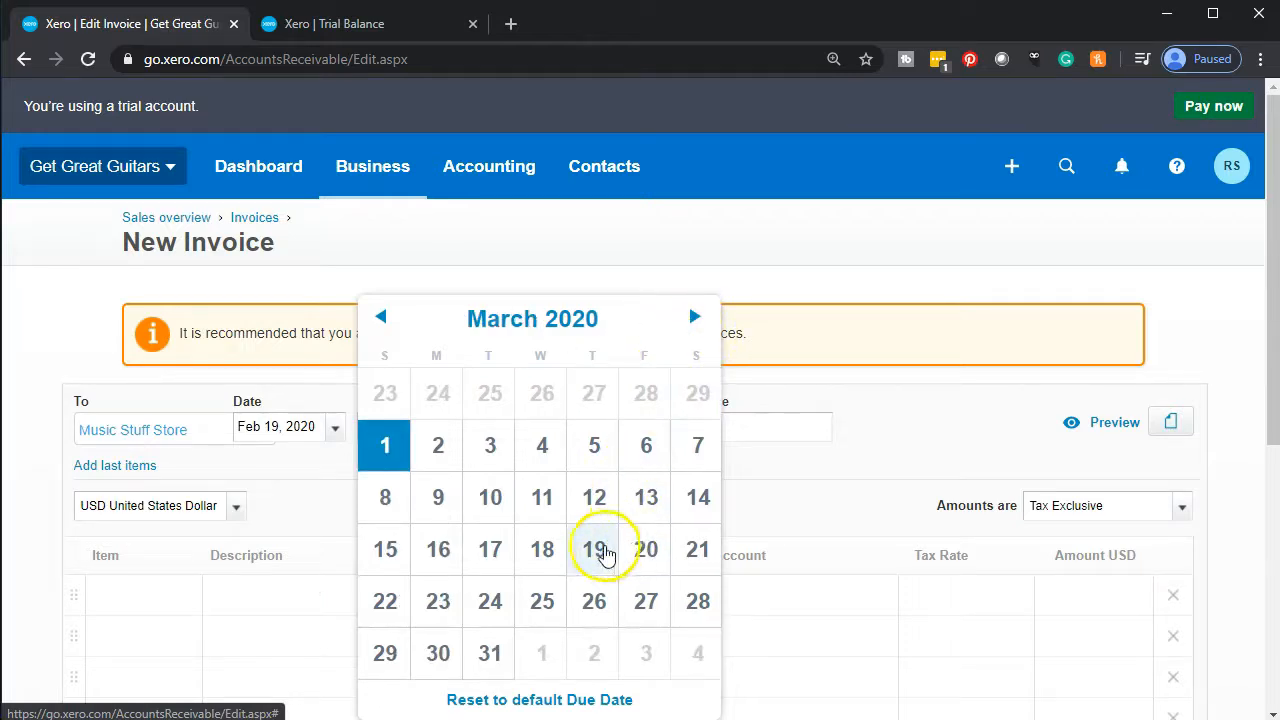
{"action": "left_click", "coordinate": [594, 549]}
{"action": "key", "text": "Tab"}
{"action": "key", "text": "Tab"}
{"action": "key", "text": "Tab"}
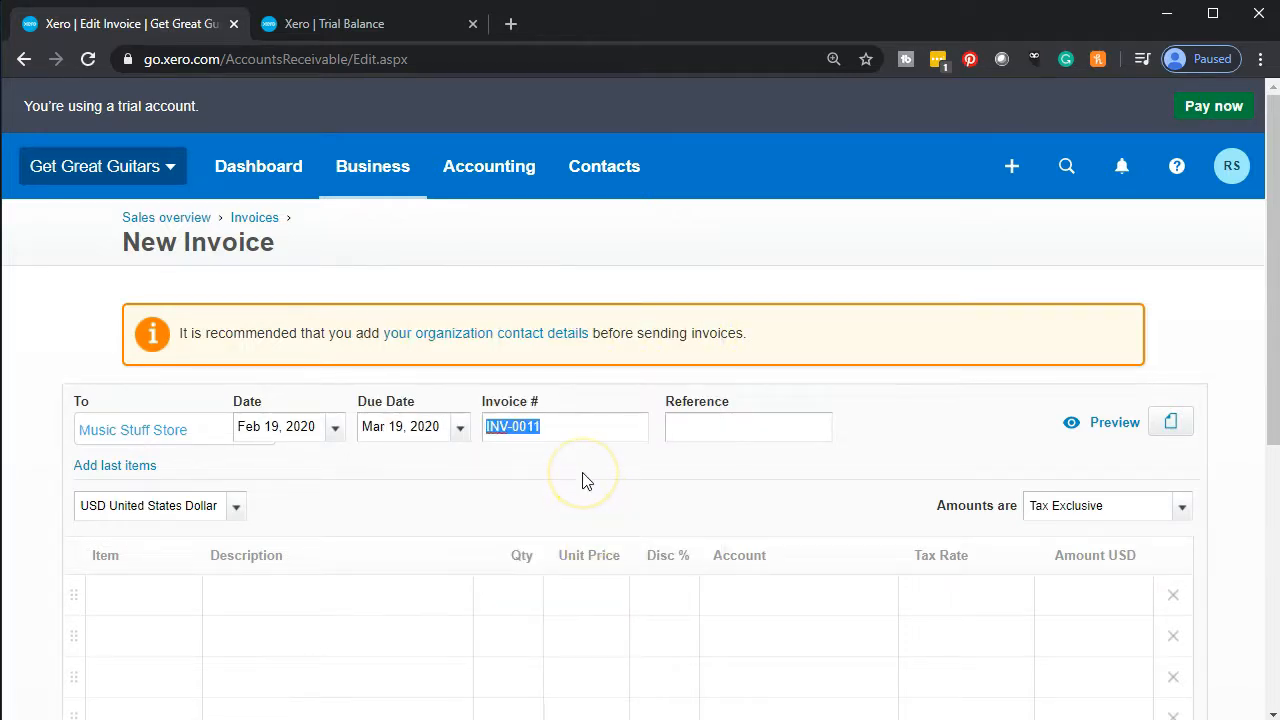
{"action": "key", "text": "Tab"}
- Add the item ELP: Epiphone Les Paul to the first invoice line, keeping its default quantity, price, account and tax rate
{"action": "scroll", "coordinate": [585, 481], "scroll_direction": "down", "scroll_amount": 1}
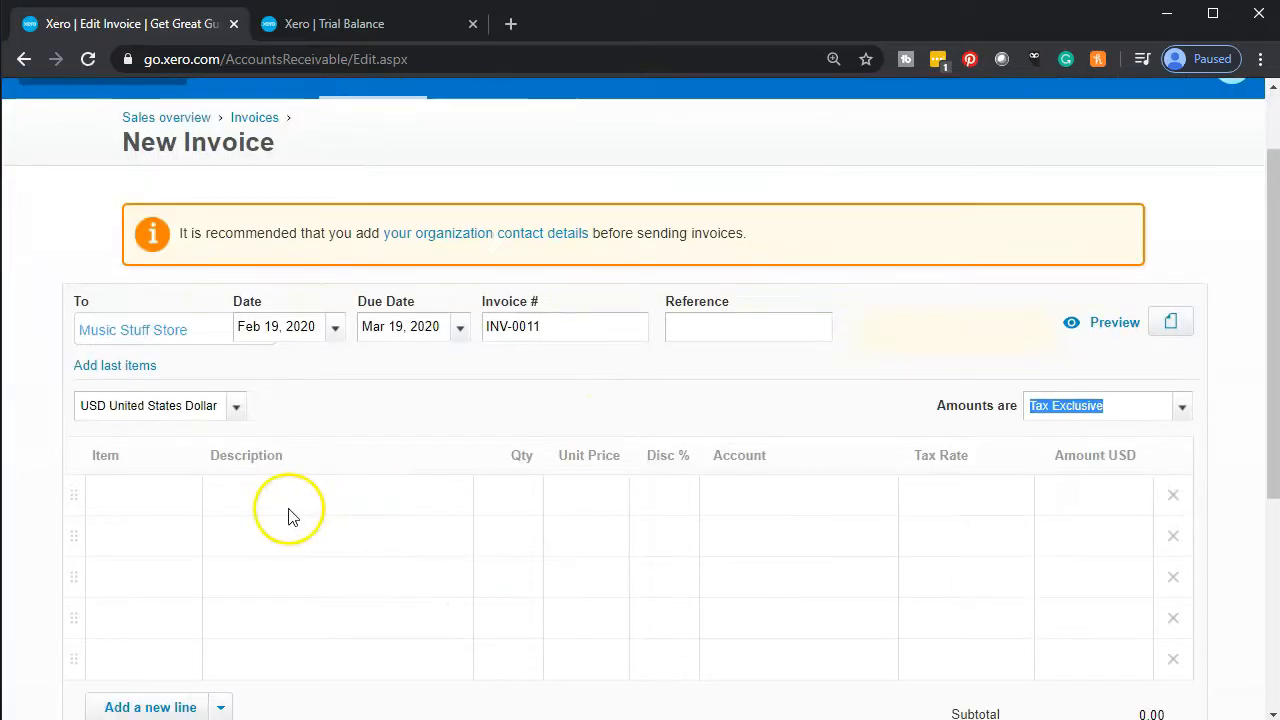
{"action": "left_click", "coordinate": [192, 497]}
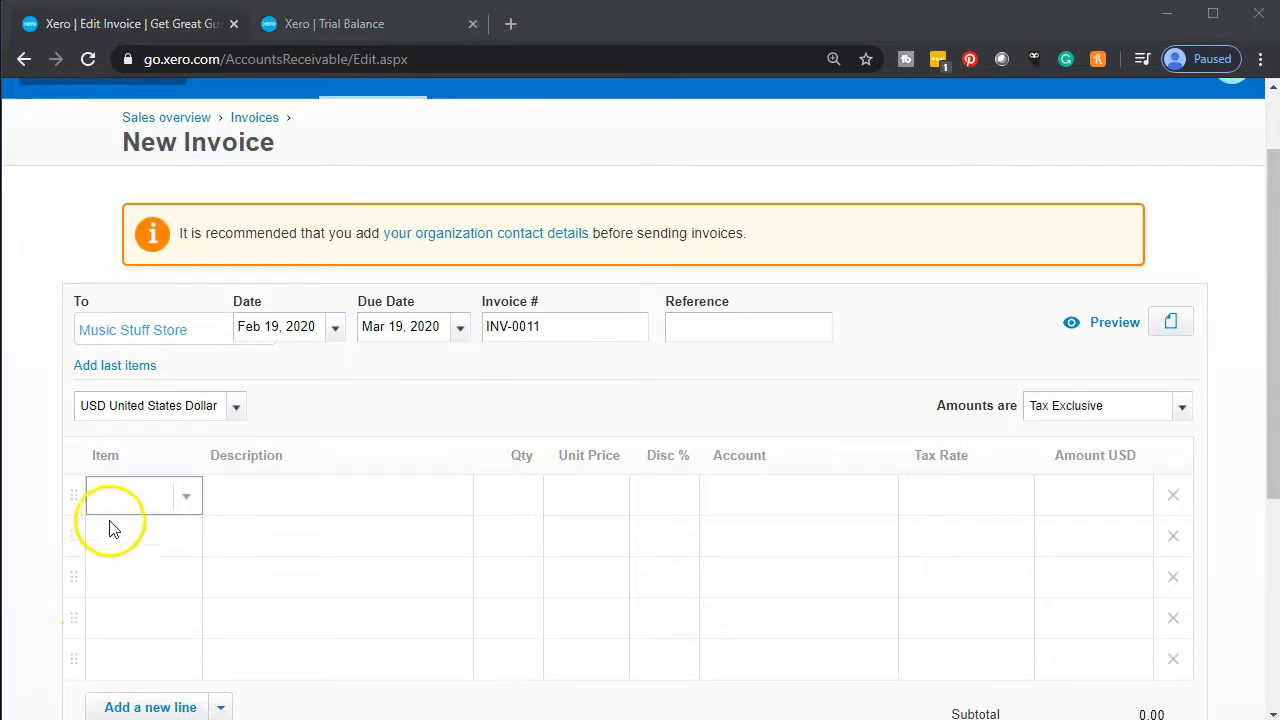
{"action": "left_click", "coordinate": [131, 497]}
{"action": "type", "text": "El"}
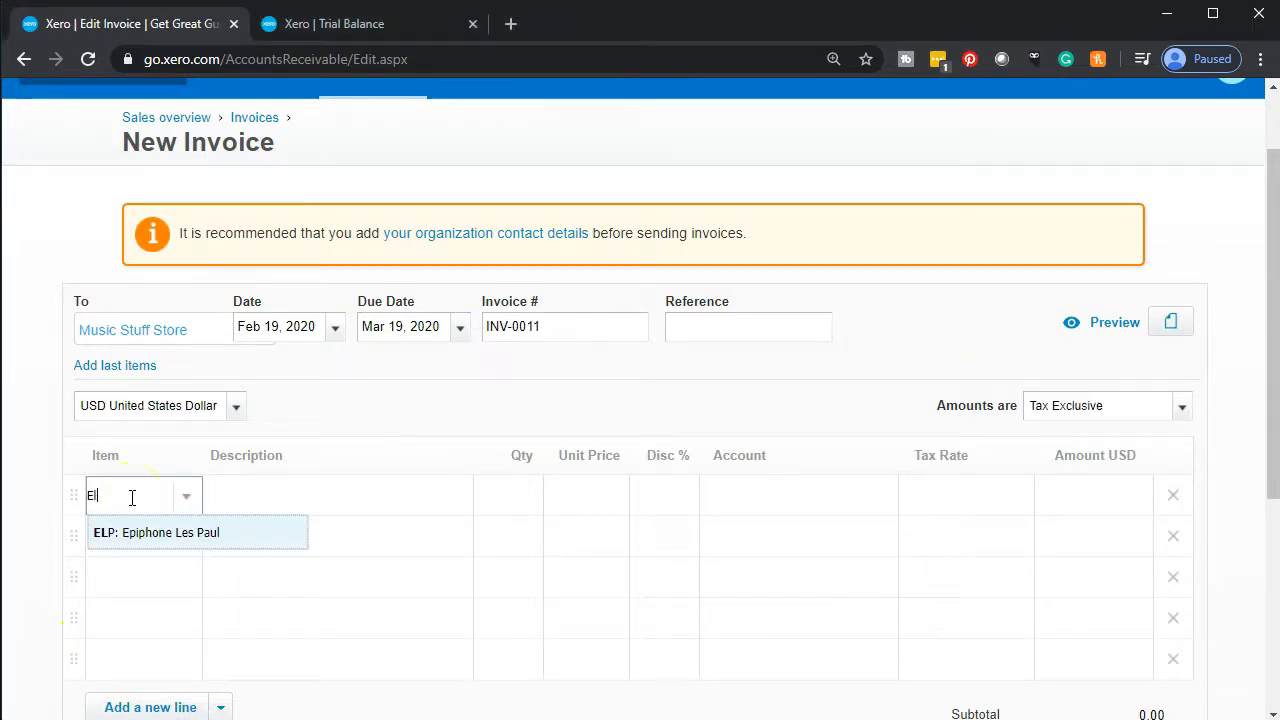
{"action": "key", "text": "Tab"}
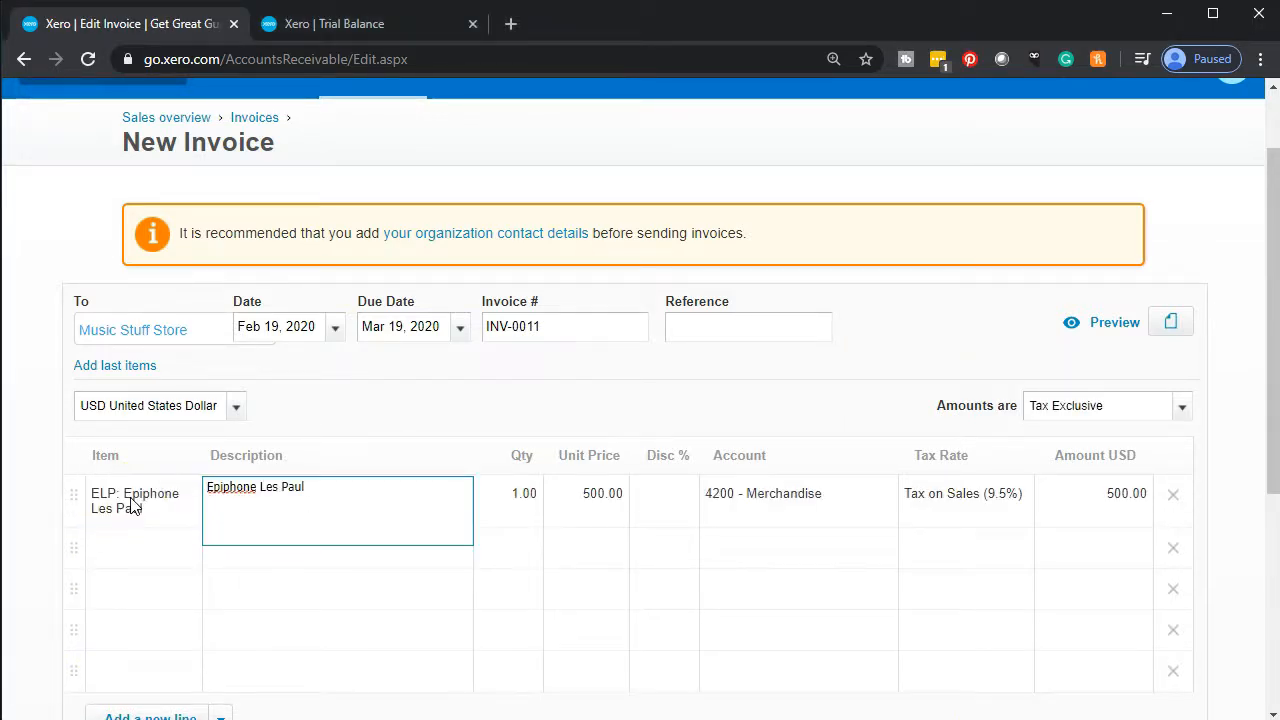
{"action": "key", "text": "Tab"}
{"action": "key", "text": "Tab"}
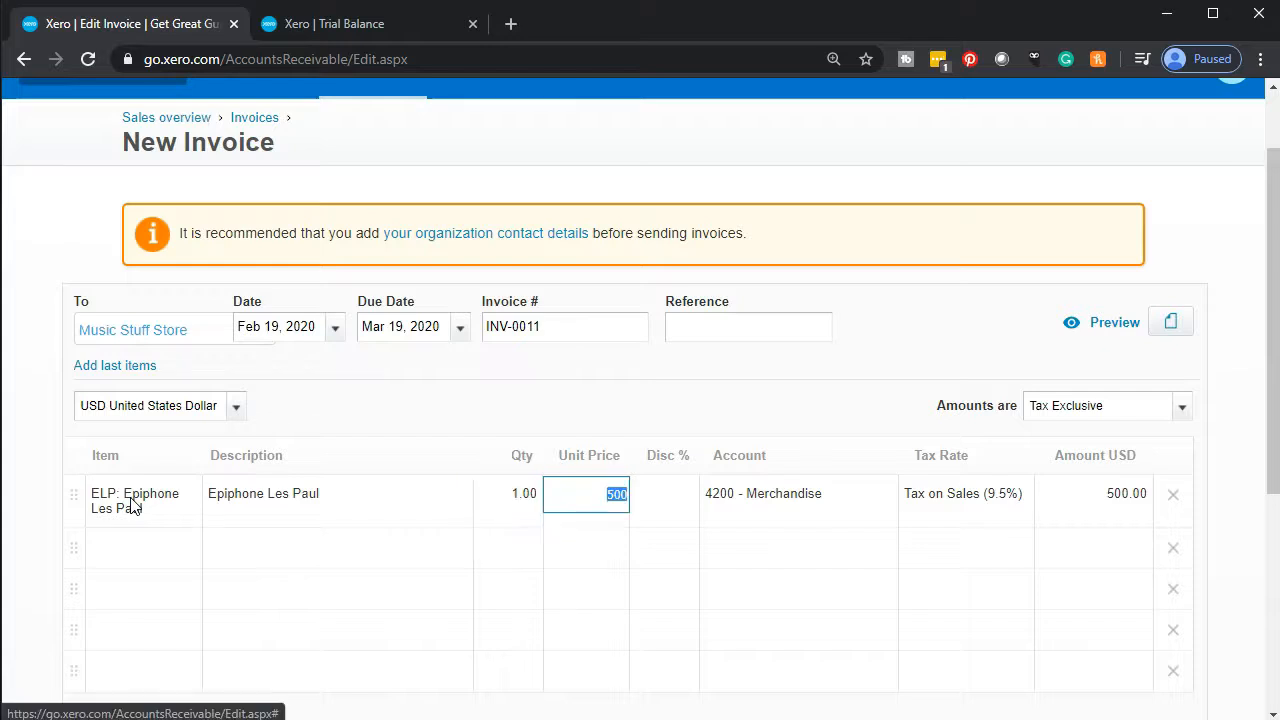
{"action": "key", "text": "Tab"}
{"action": "key", "text": "Tab"}
{"action": "key", "text": "Tab"}
{"action": "key", "text": "Tab"}
{"action": "key", "text": "Tab"}
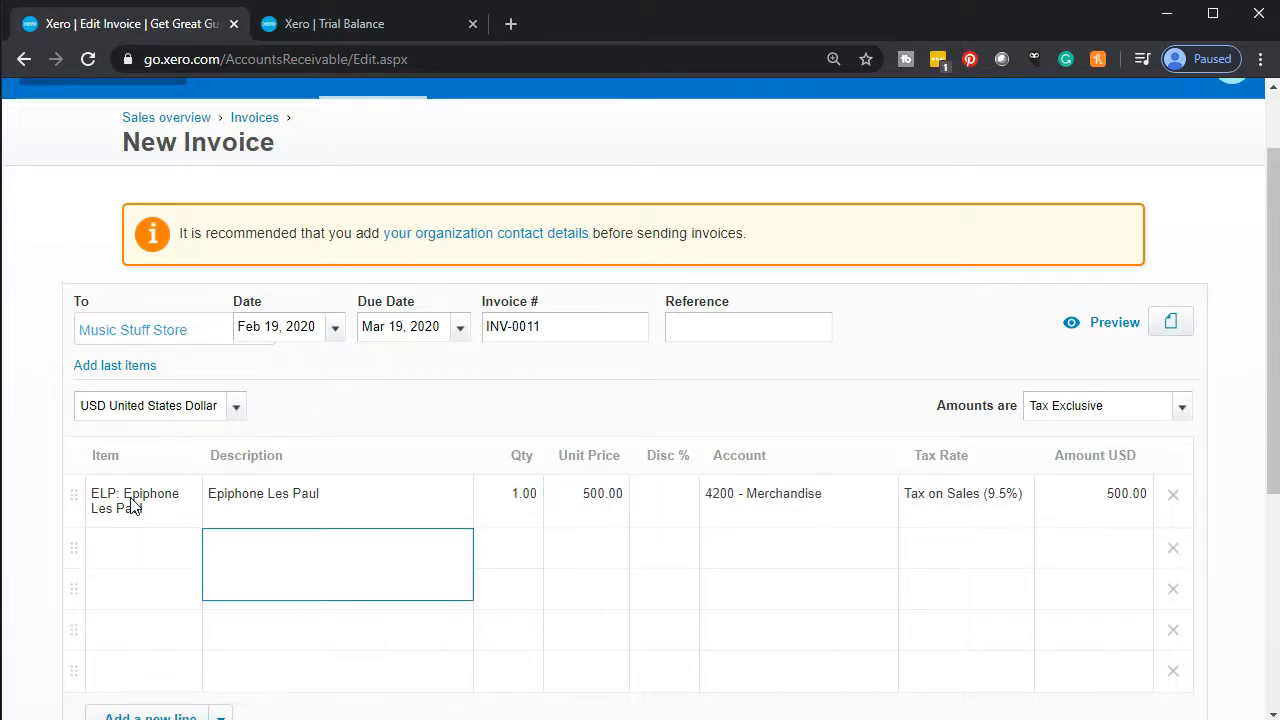
- Approve the Music Stuff Store invoice with the option to add another invoice
{"action": "scroll", "coordinate": [133, 505], "scroll_direction": "down", "scroll_amount": 2}
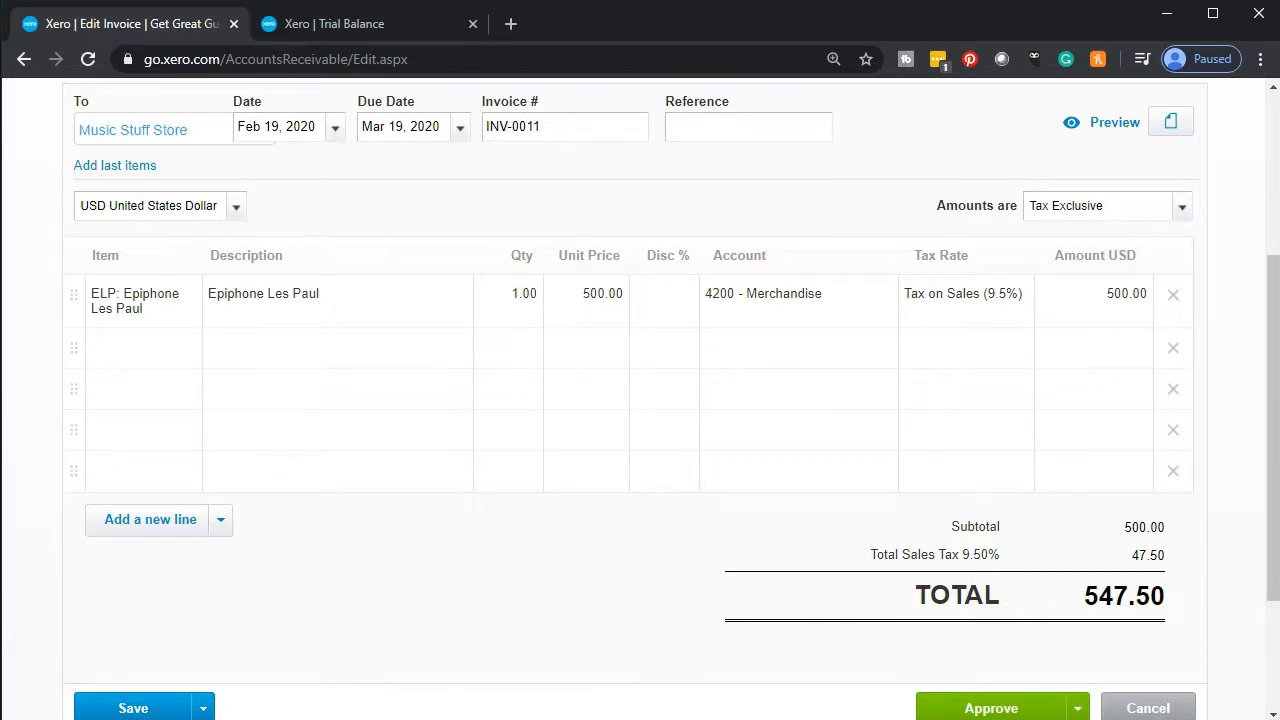
{"action": "scroll", "coordinate": [1072, 610], "scroll_direction": "down", "scroll_amount": 1}
{"action": "left_click", "coordinate": [1077, 608]}
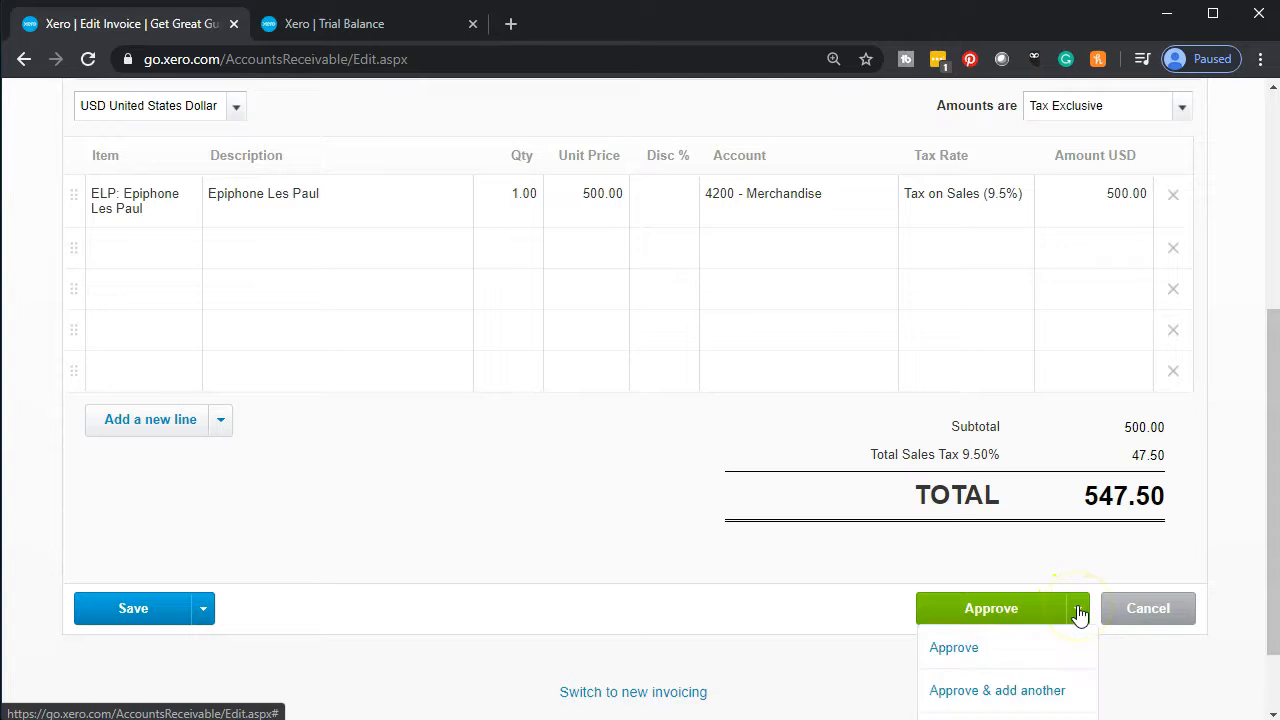
{"action": "scroll", "coordinate": [1080, 615], "scroll_direction": "down", "scroll_amount": 1}
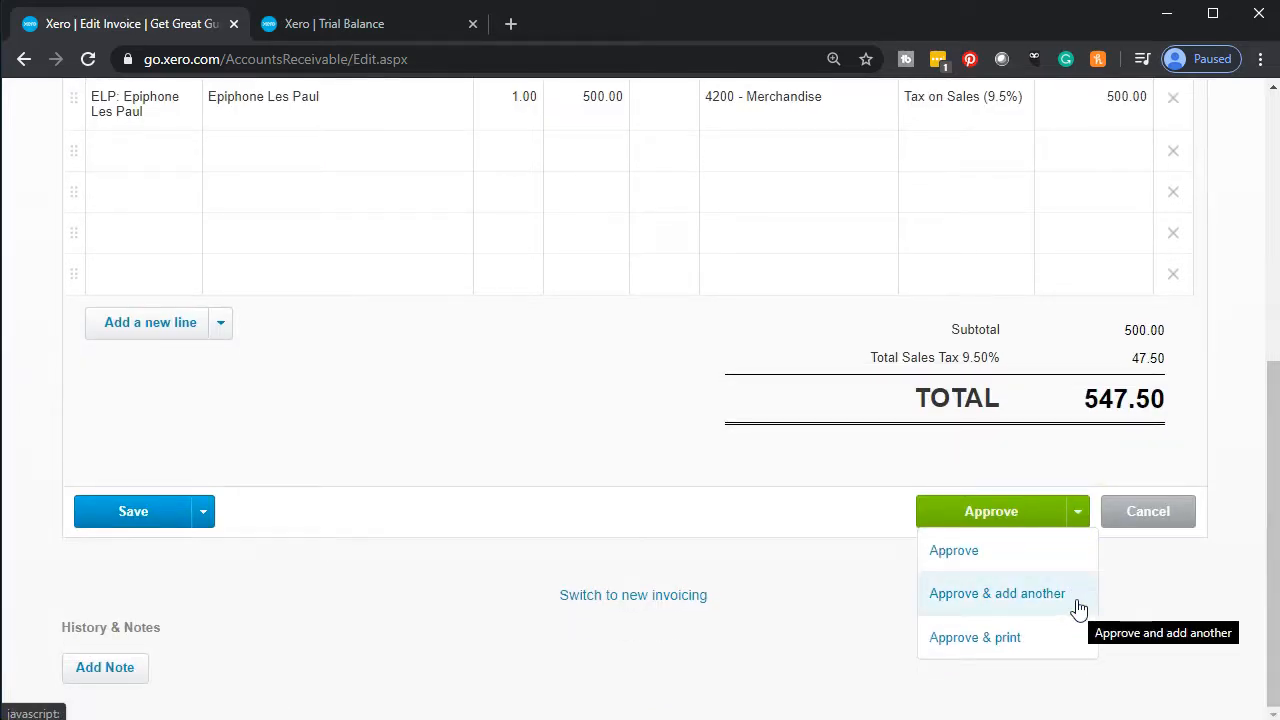
{"action": "left_click", "coordinate": [1078, 608]}
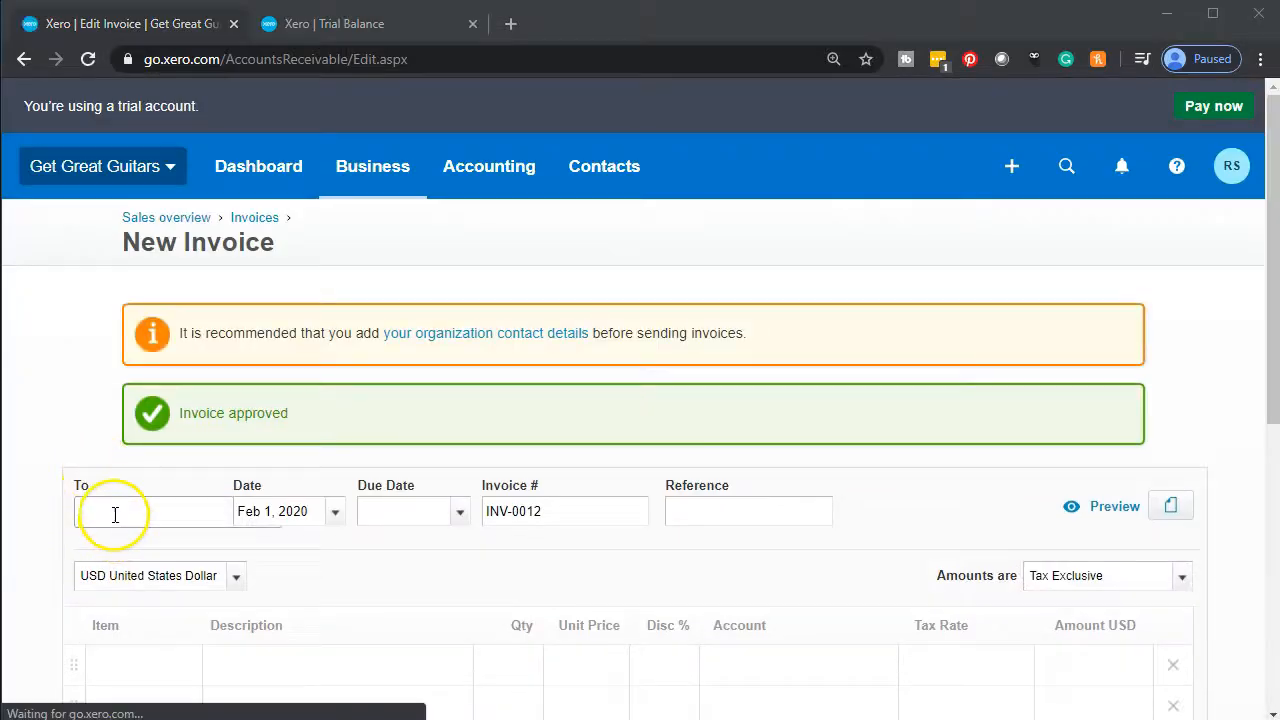
- Address the new blank invoice to the contact Smith Guitars
{"action": "left_click", "coordinate": [115, 514]}
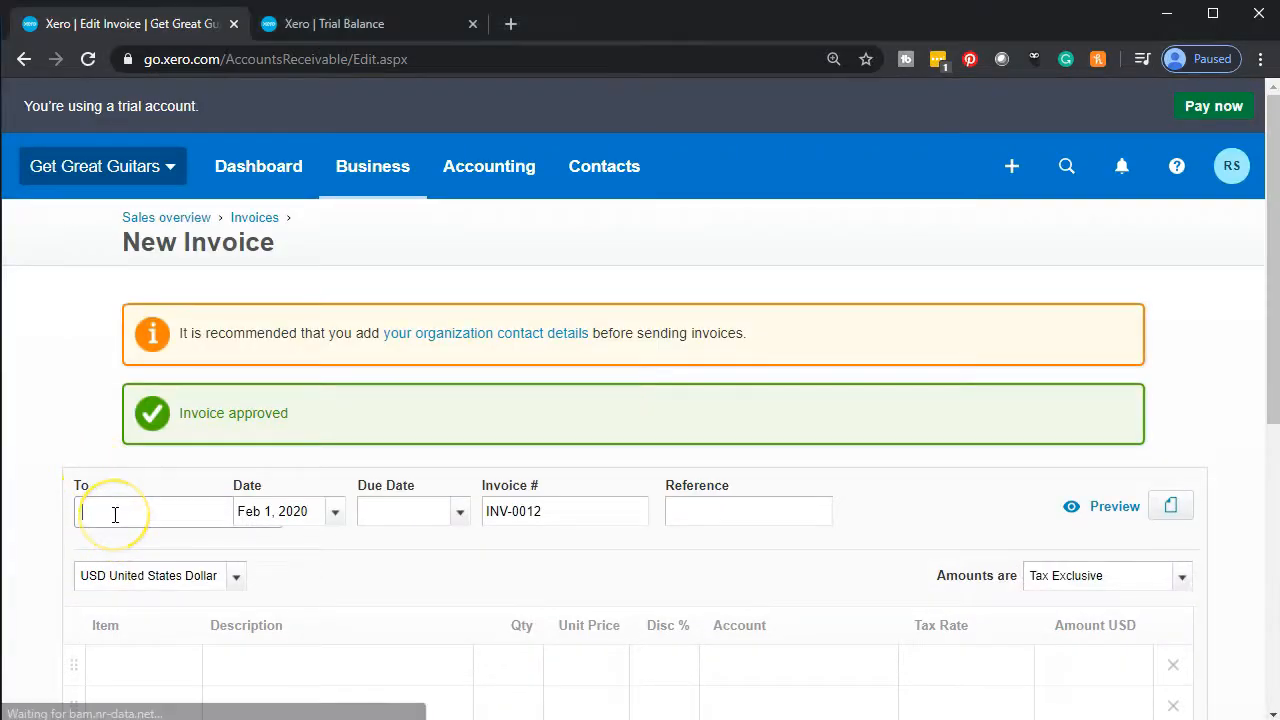
{"action": "type", "text": "smith"}
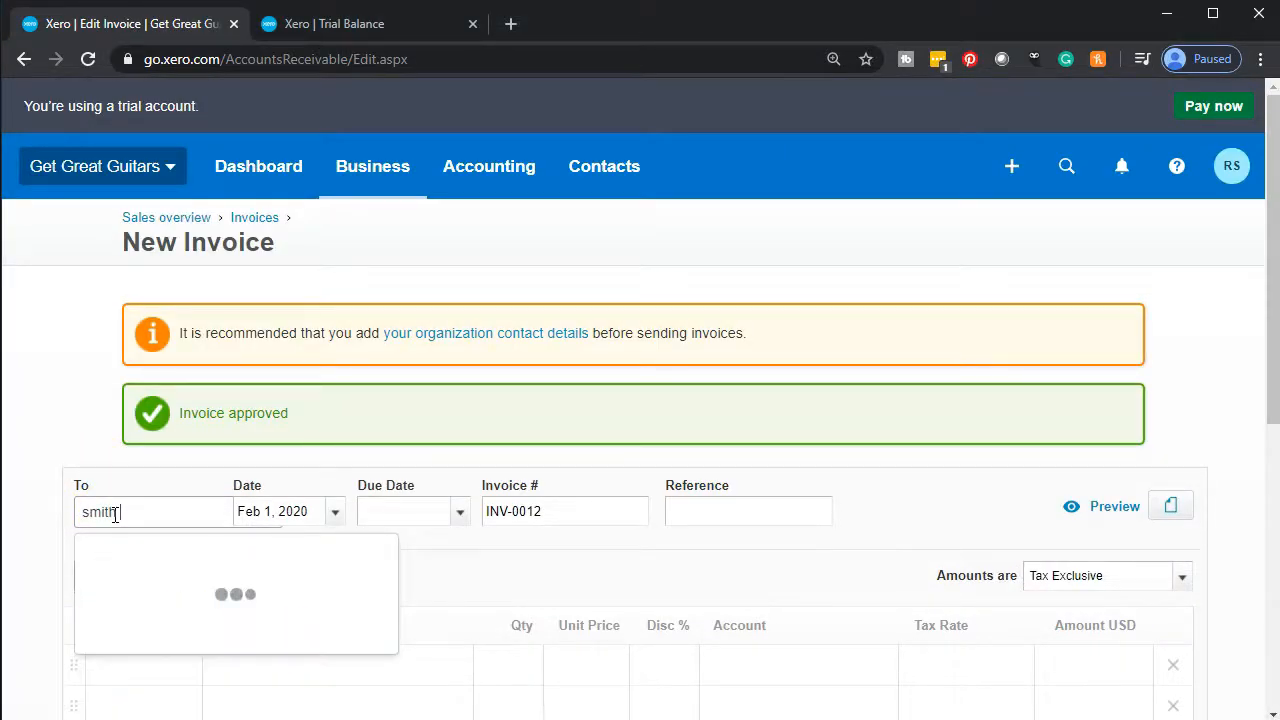
{"action": "left_click", "coordinate": [225, 611]}
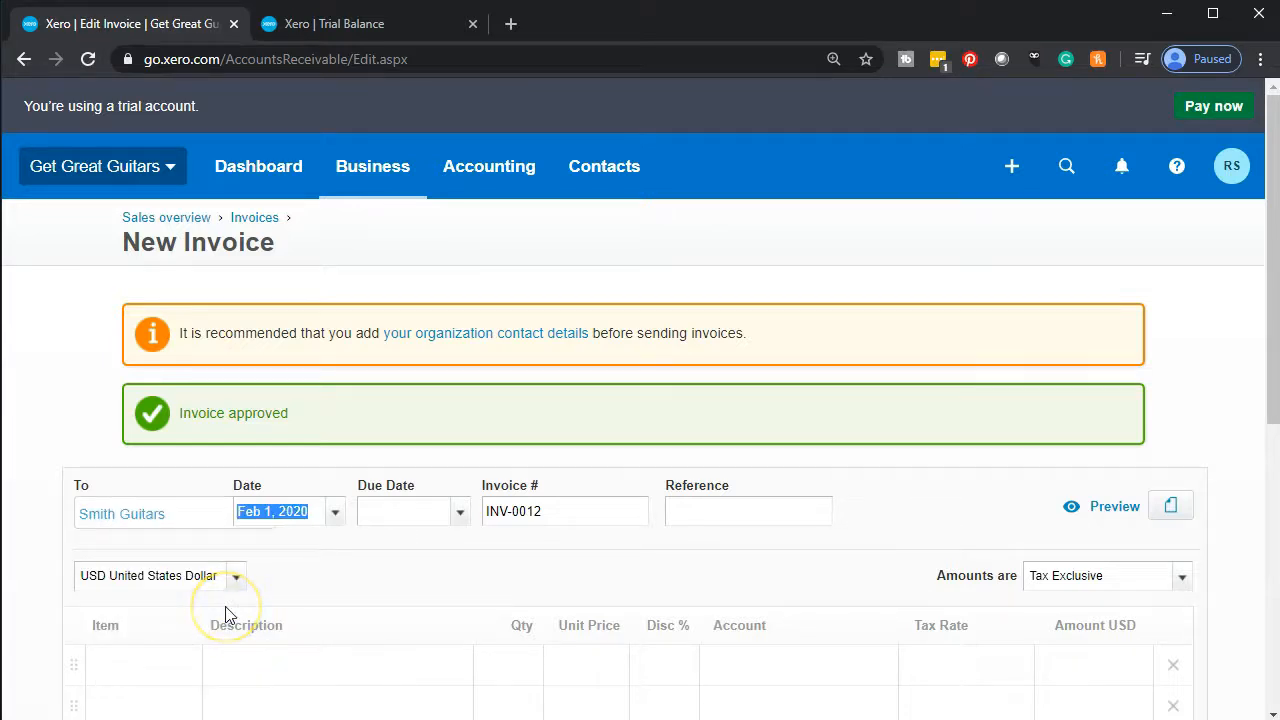
{"action": "key", "text": "Tab"}
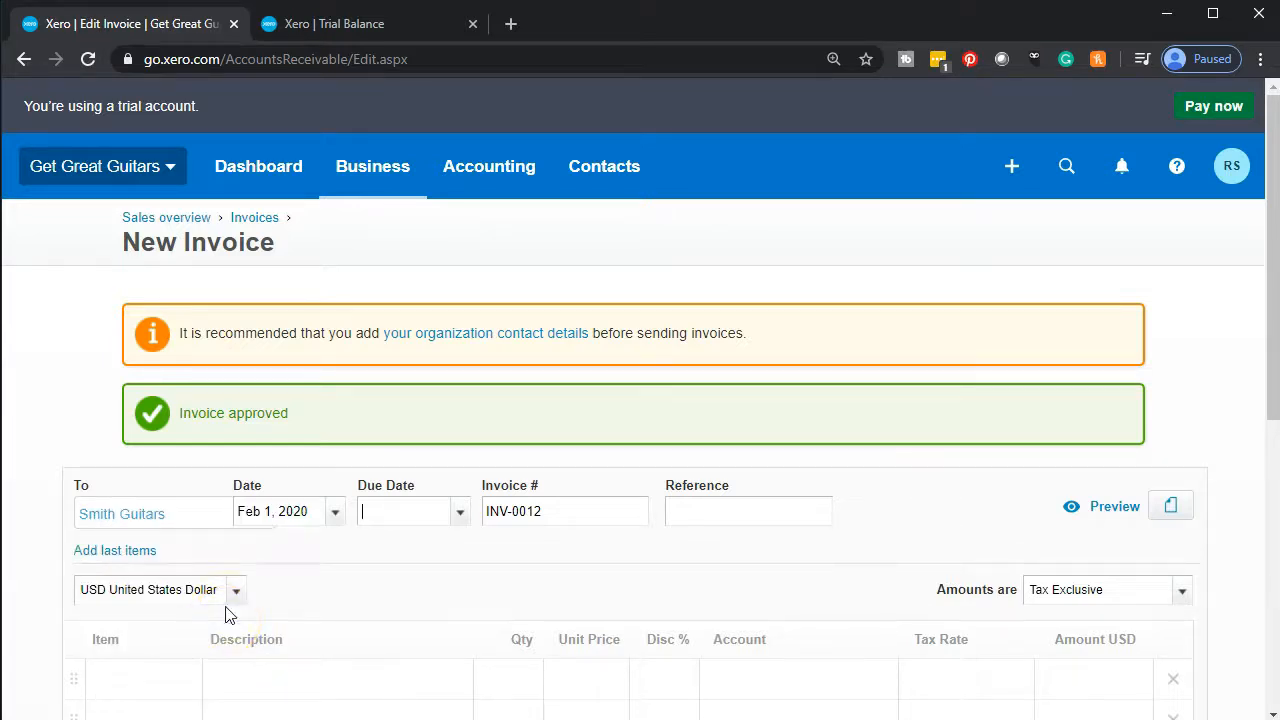
- Set the Smith Guitars invoice date to Feb 19, 2020 and its due date to Mar 19, 2020
{"action": "left_click", "coordinate": [335, 520]}
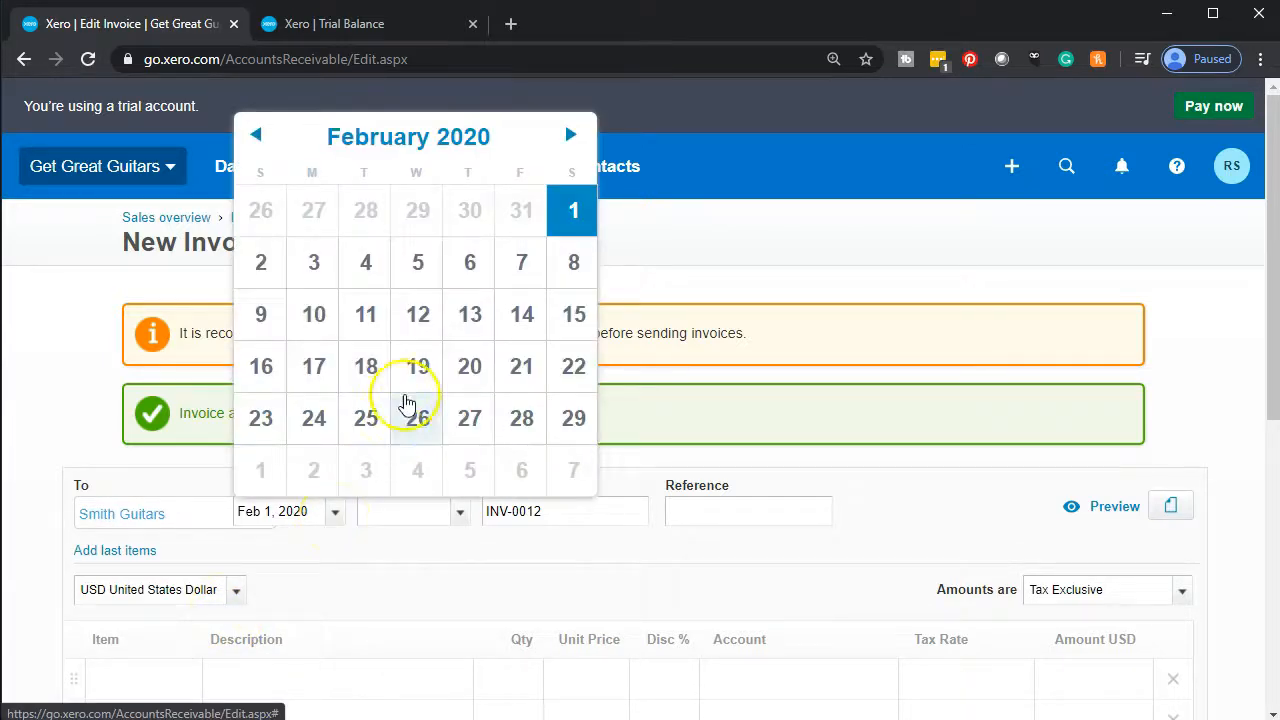
{"action": "left_click", "coordinate": [415, 368]}
{"action": "left_click", "coordinate": [461, 514]}
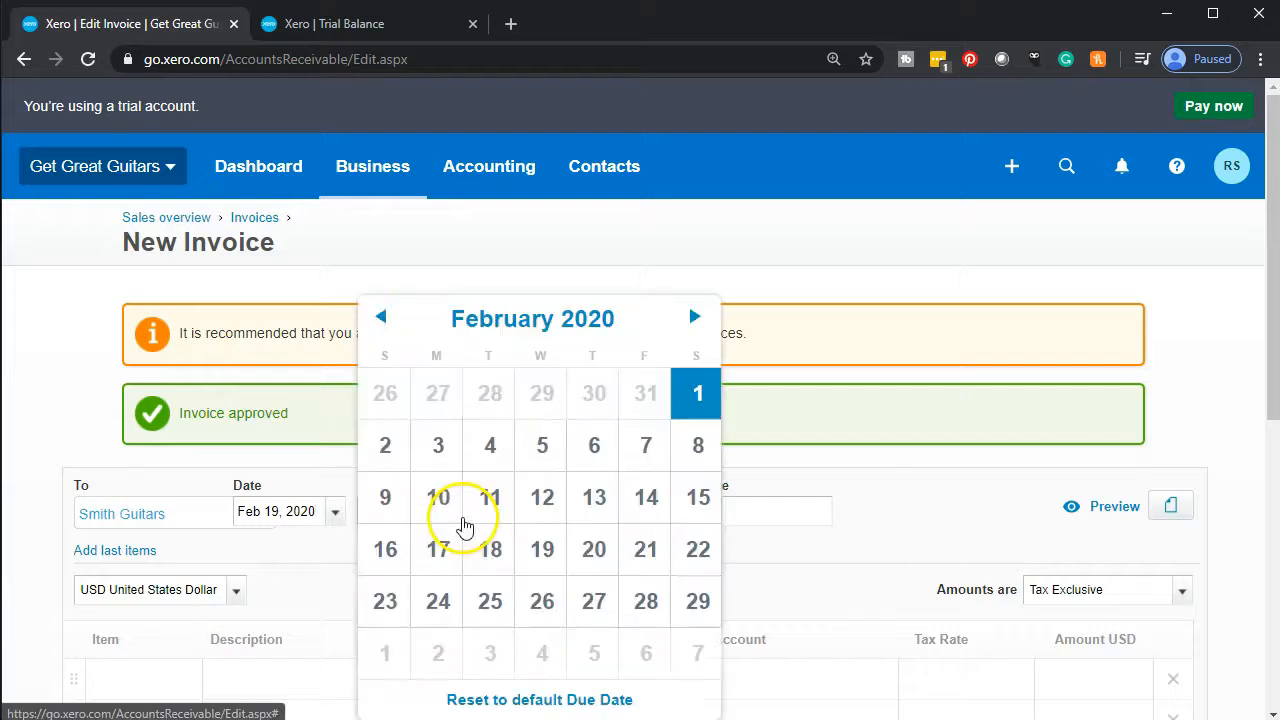
{"action": "left_click", "coordinate": [694, 325]}
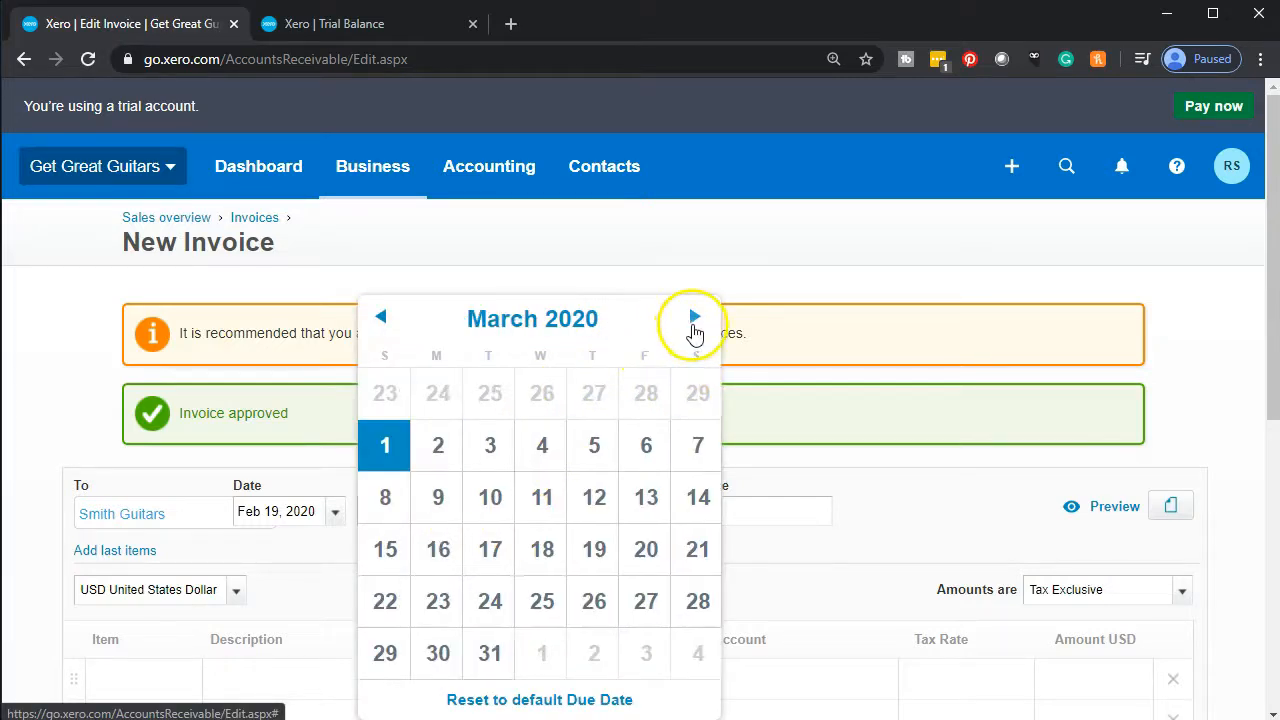
{"action": "left_click", "coordinate": [594, 549]}
- Add the item ESH: Epiphone Semi-Hollowbody to the first invoice line, keeping its default description, quantity, price, account and tax rate
{"action": "scroll", "coordinate": [162, 714], "scroll_direction": "down", "scroll_amount": 1}
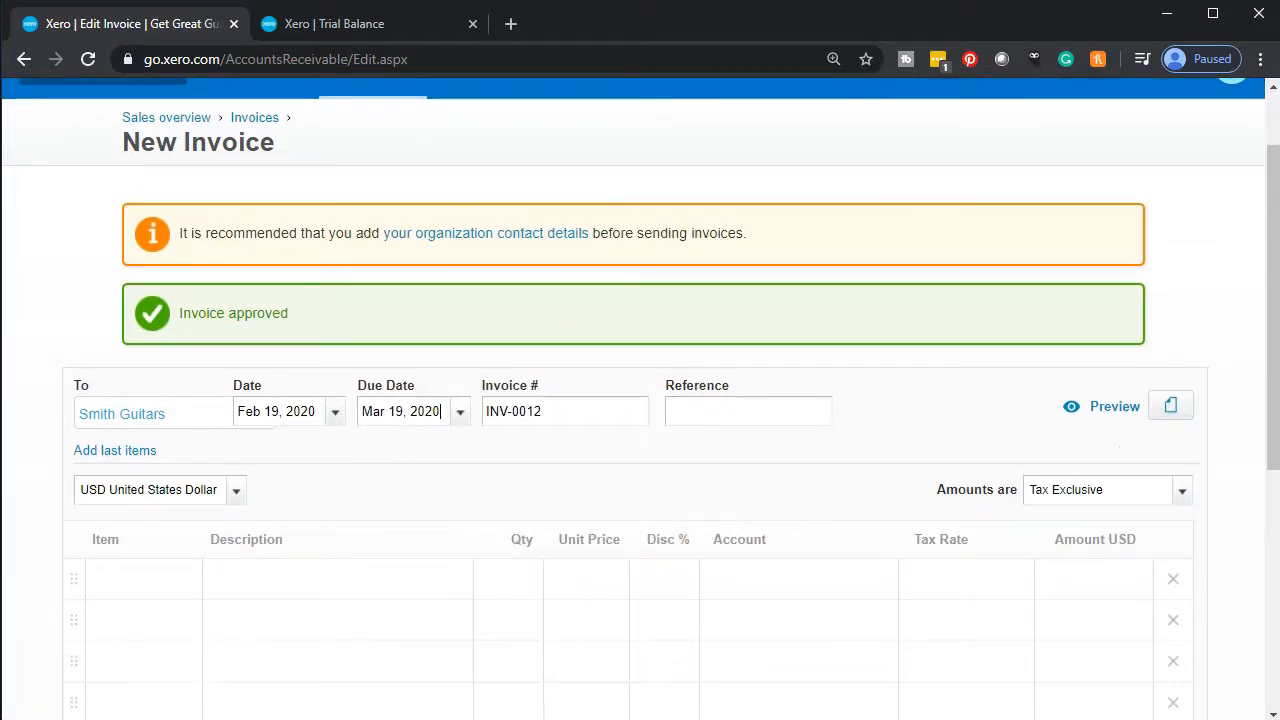
{"action": "scroll", "coordinate": [74, 589], "scroll_direction": "down", "scroll_amount": 1}
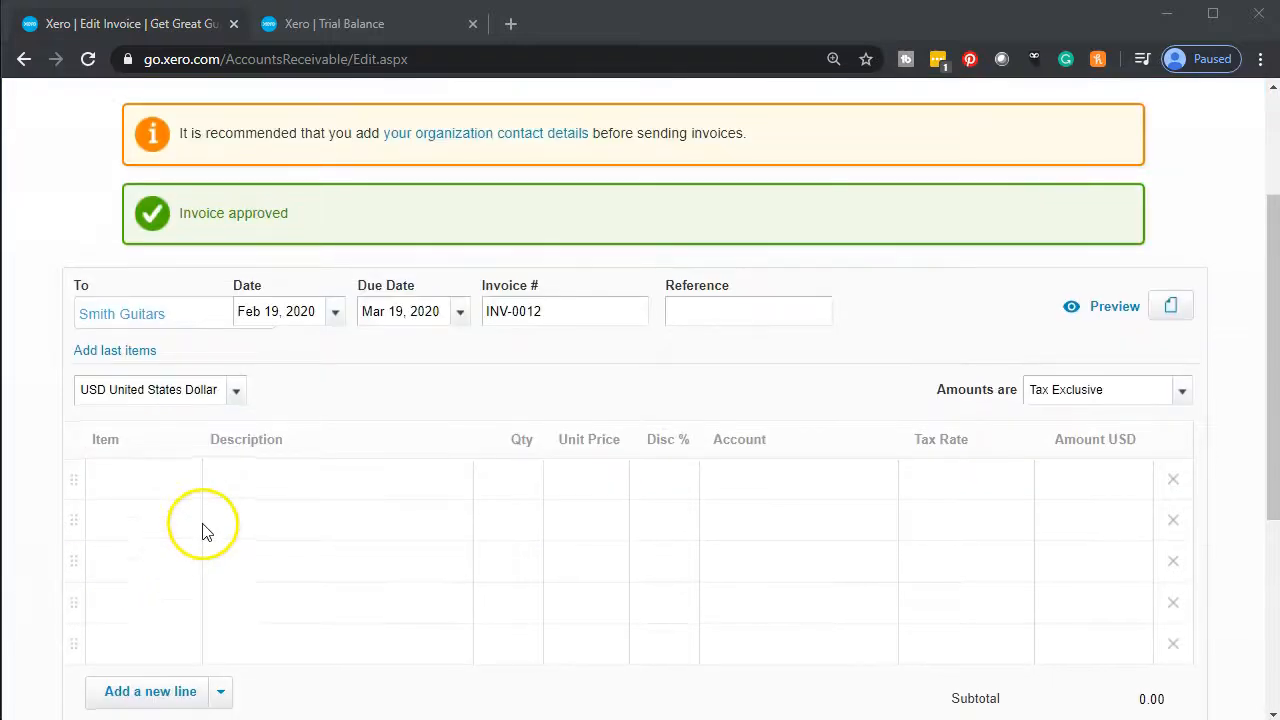
{"action": "left_click", "coordinate": [189, 487]}
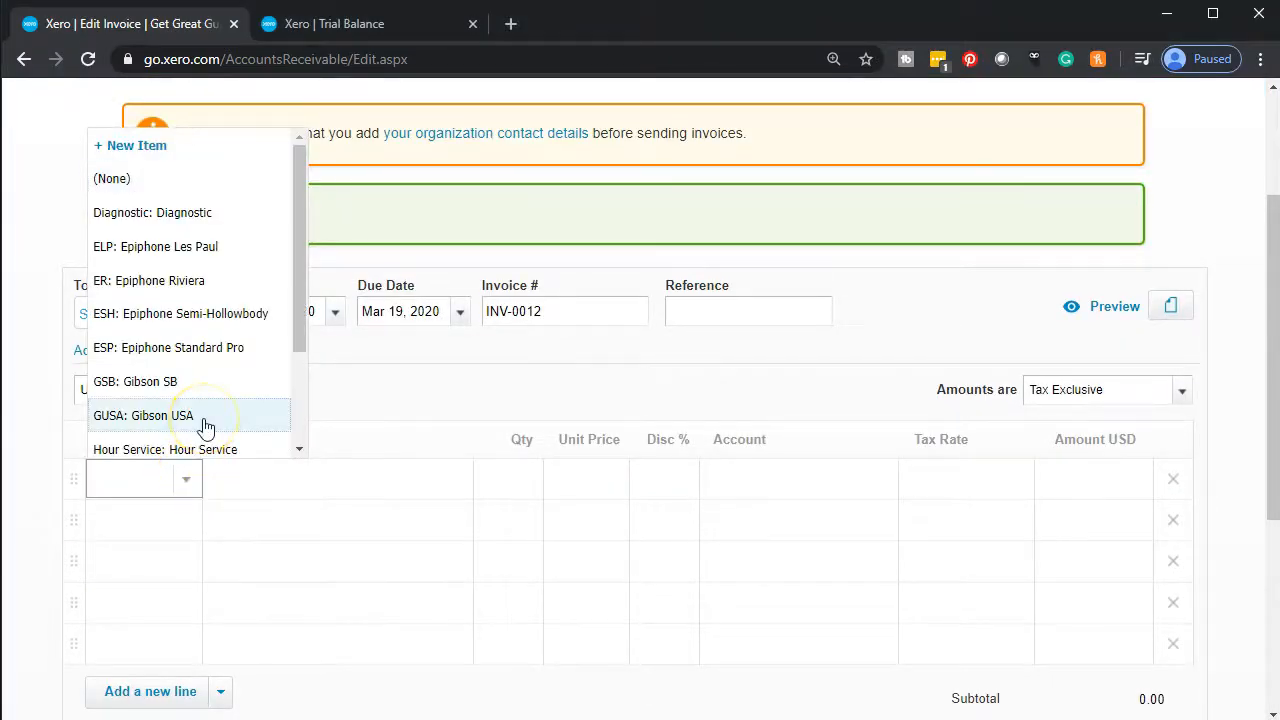
{"action": "scroll", "coordinate": [225, 355], "scroll_direction": "down", "scroll_amount": 3}
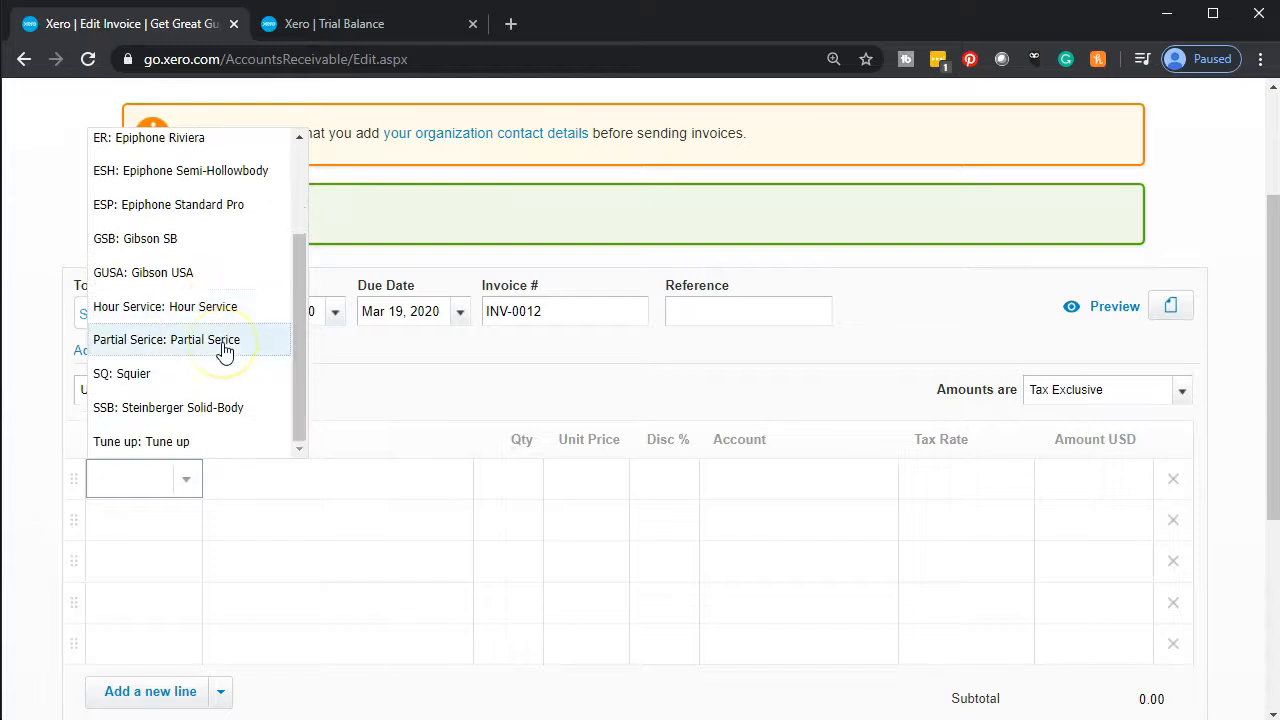
{"action": "scroll", "coordinate": [225, 352], "scroll_direction": "up", "scroll_amount": 3}
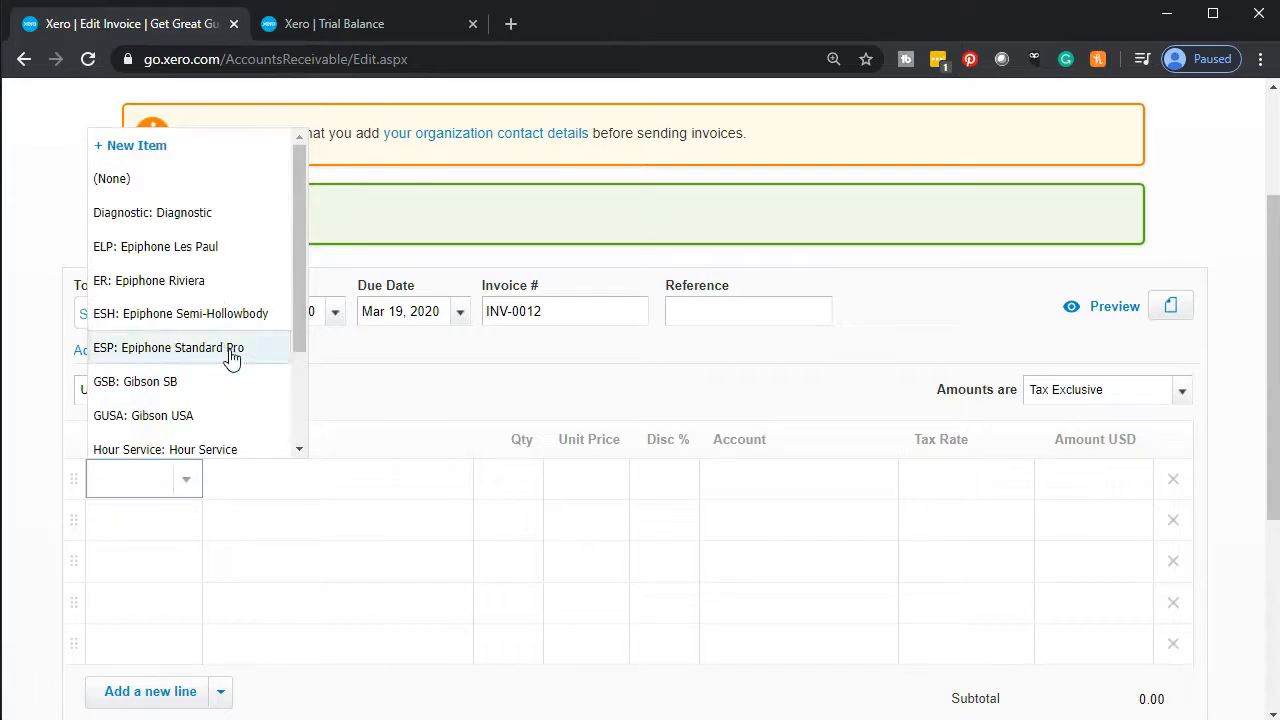
{"action": "left_click", "coordinate": [216, 316]}
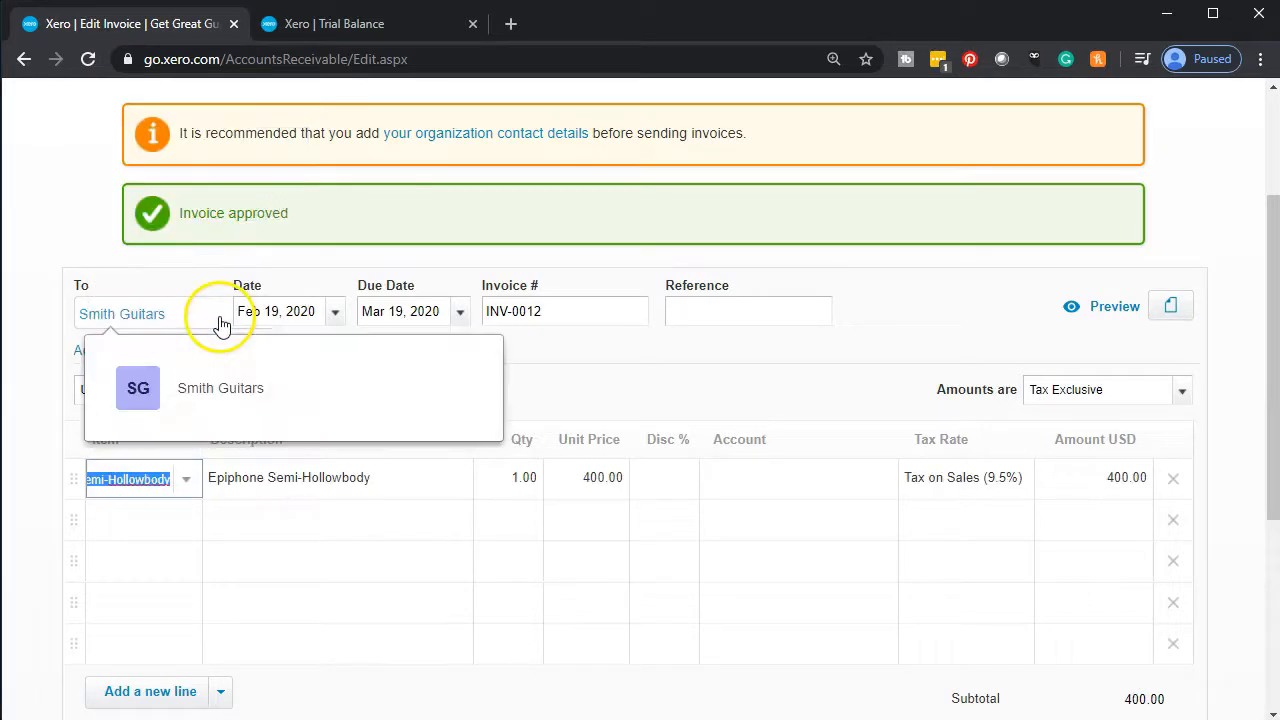
{"action": "key", "text": "Tab"}
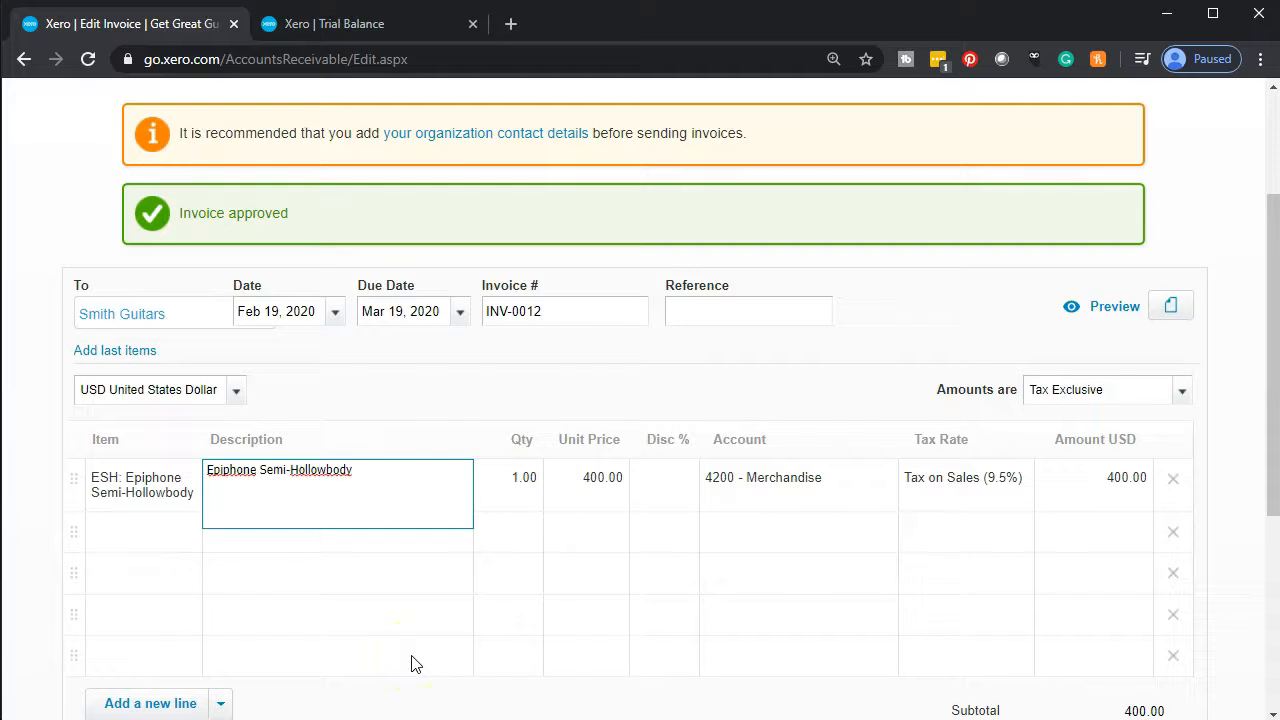
{"action": "key", "text": "Tab"}
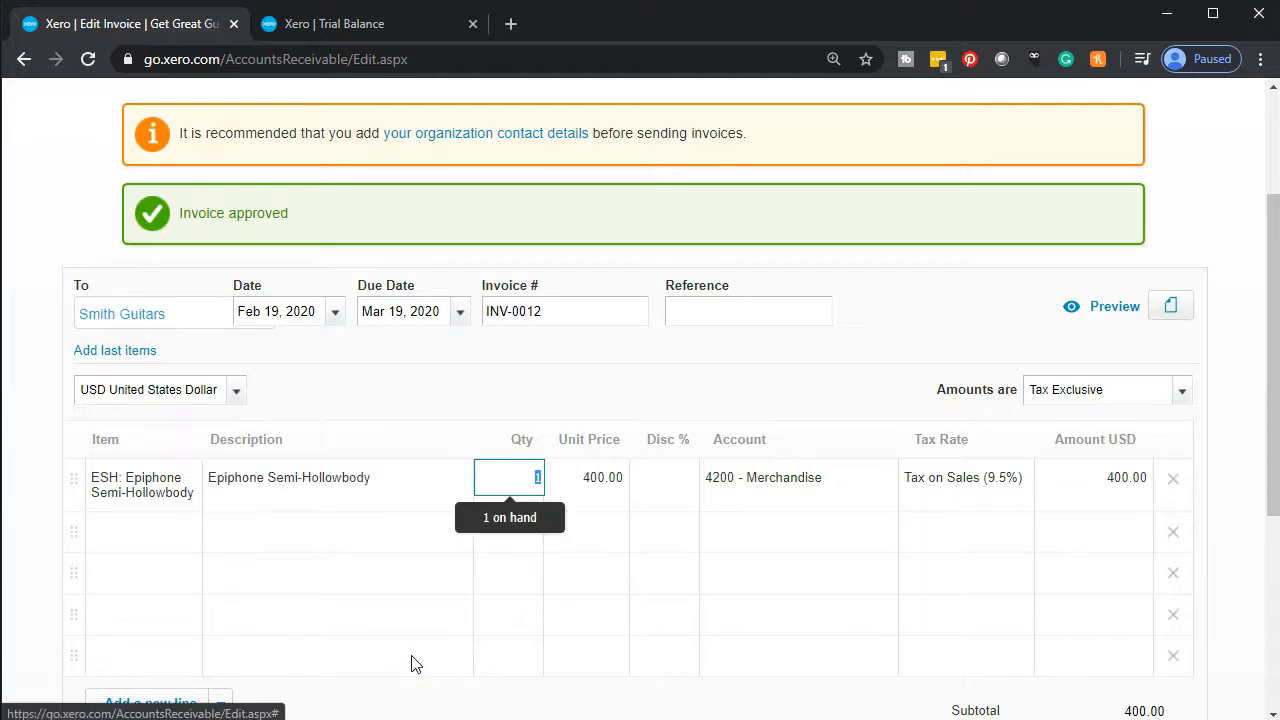
{"action": "key", "text": "Tab"}
{"action": "key", "text": "Tab"}
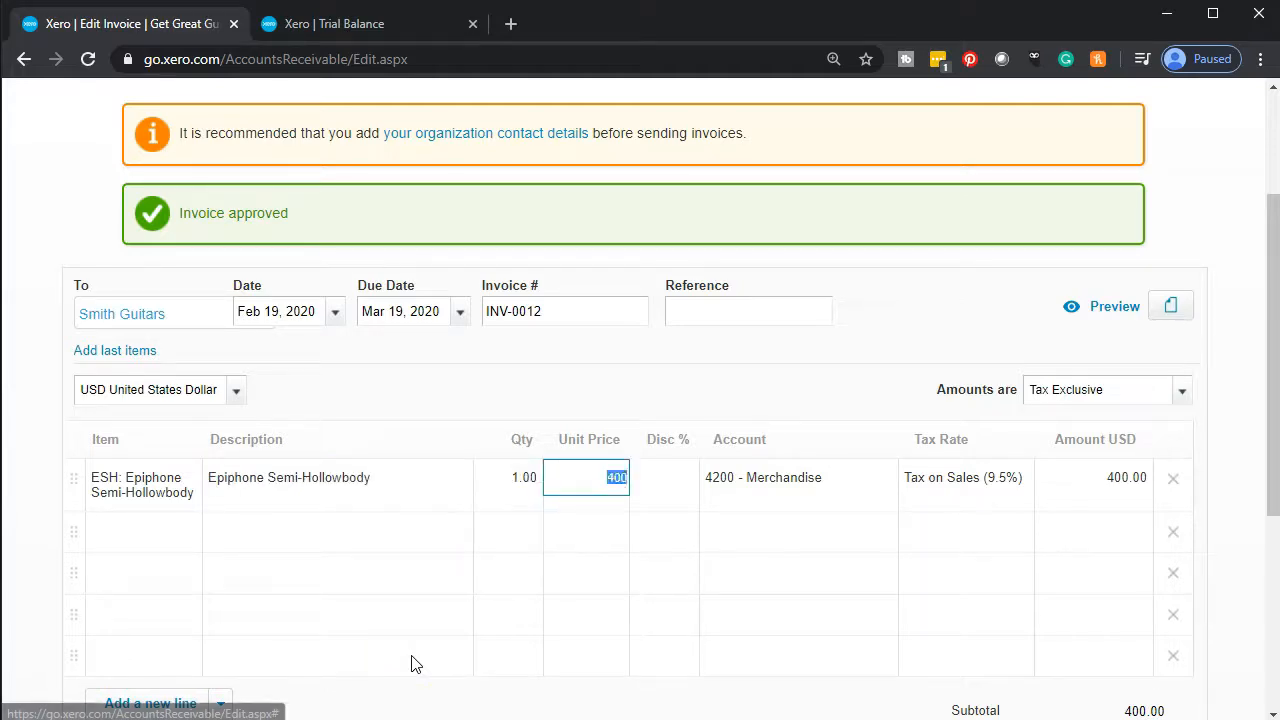
{"action": "key", "text": "Tab"}
{"action": "key", "text": "Tab"}
{"action": "key", "text": "Tab"}
{"action": "key", "text": "Tab"}
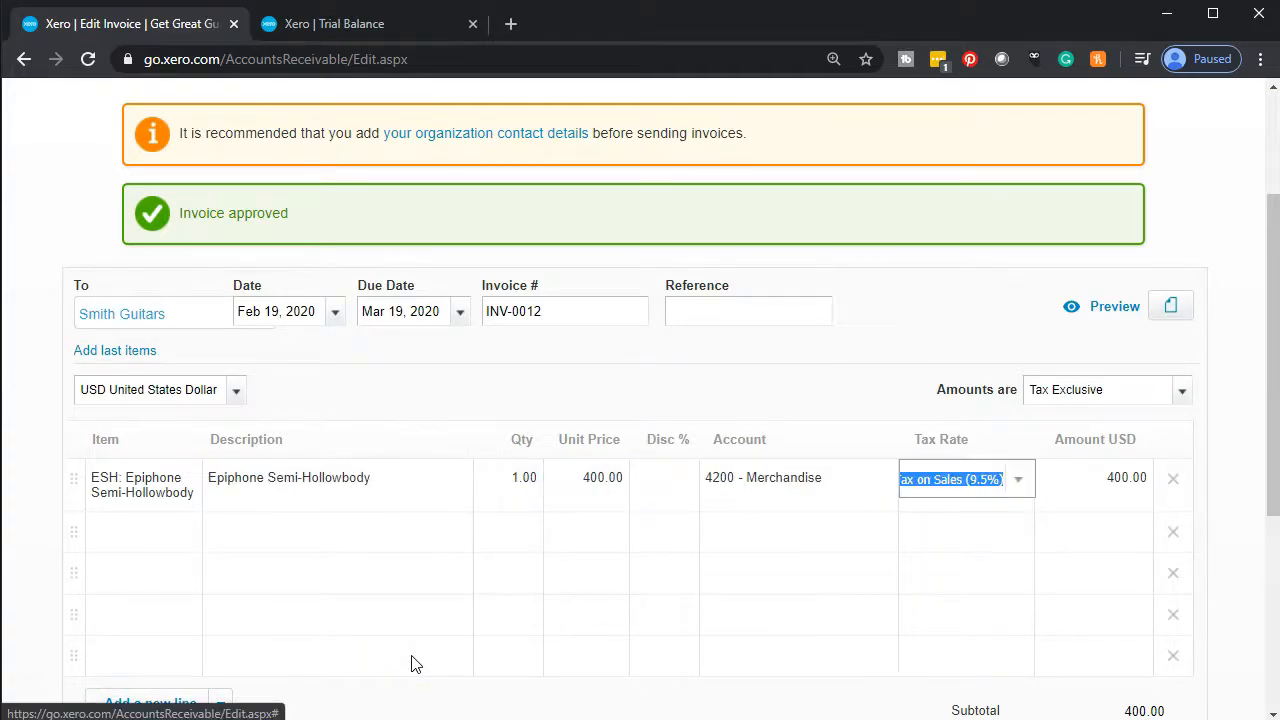
- Approve the Smith Guitars invoice without starting another one
{"action": "scroll", "coordinate": [416, 664], "scroll_direction": "down", "scroll_amount": 2}
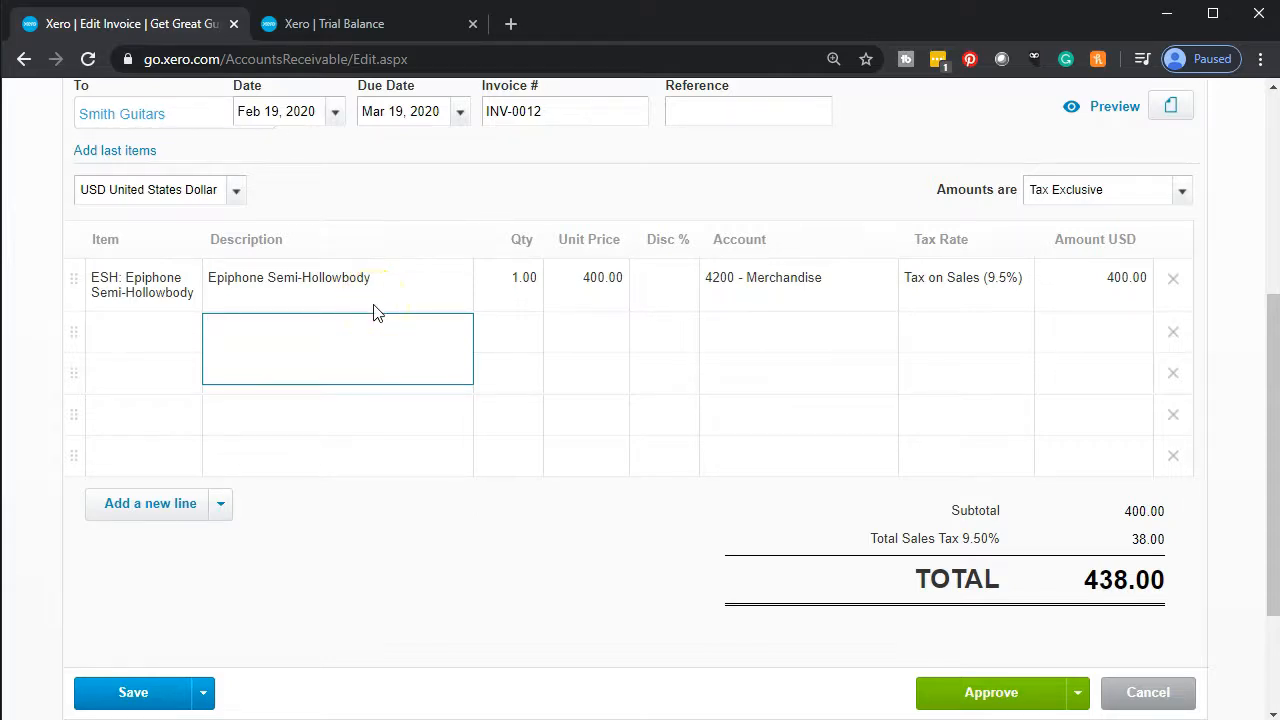
{"action": "left_click", "coordinate": [990, 684]}
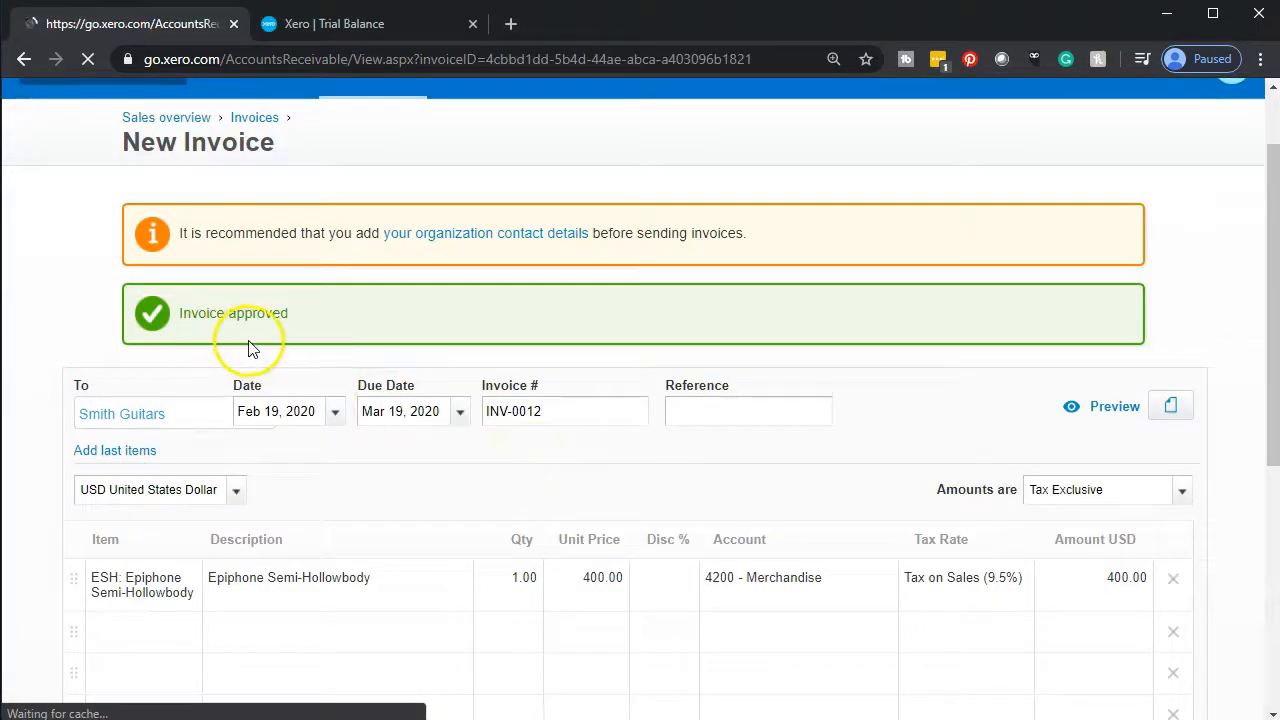
- Return to the open Trial Balance report and refresh it as of Feb 29, 2020
{"action": "left_click", "coordinate": [360, 28]}
{"action": "scroll", "coordinate": [362, 329], "scroll_direction": "up", "scroll_amount": 4}
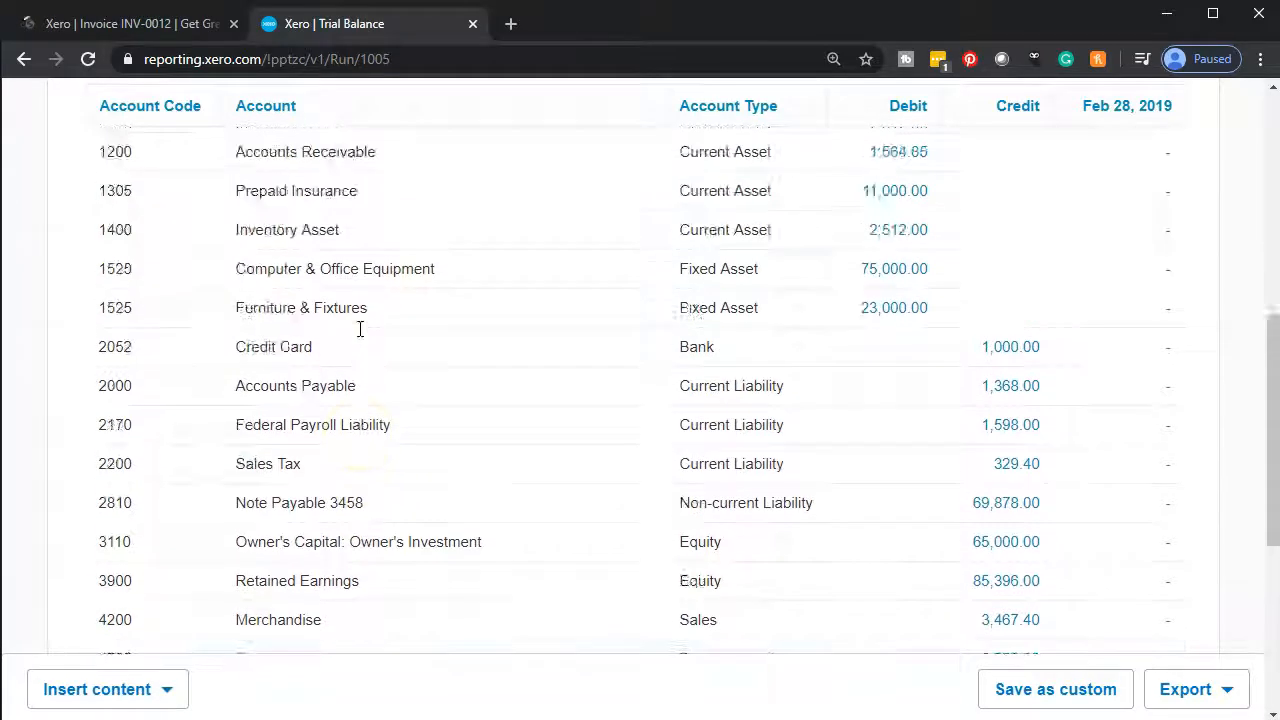
{"action": "scroll", "coordinate": [360, 329], "scroll_direction": "up", "scroll_amount": 5}
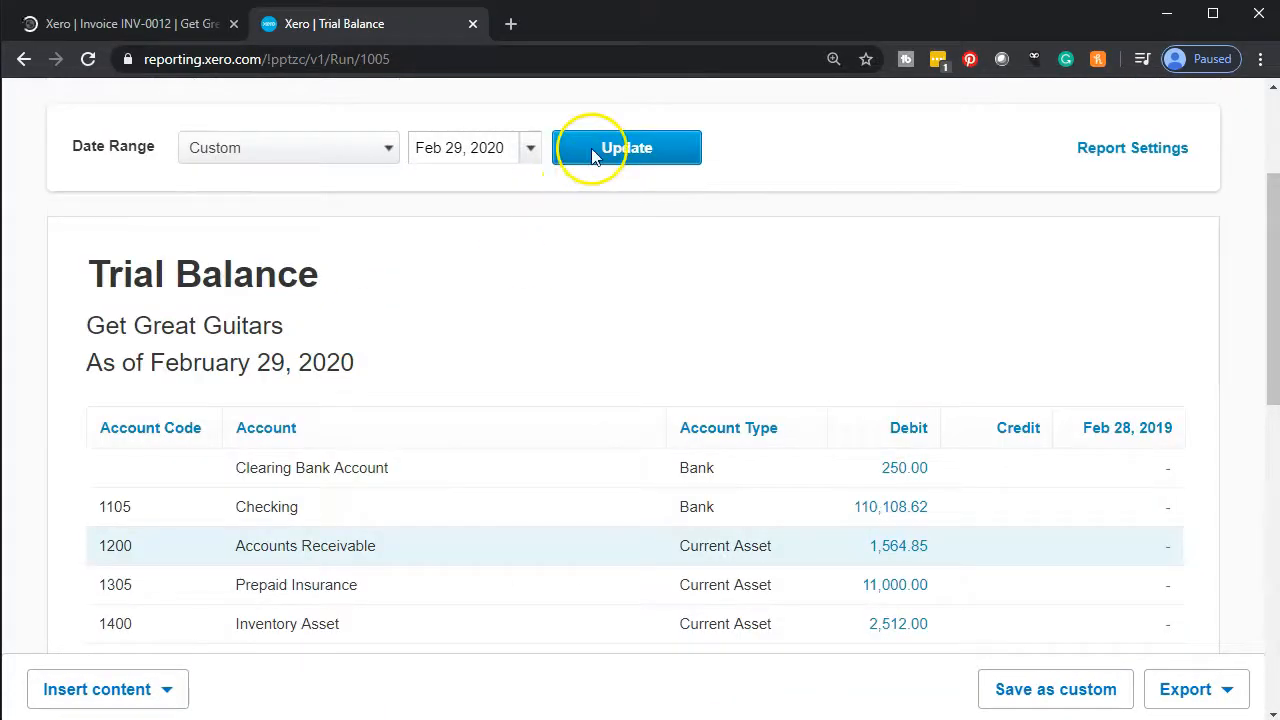
{"action": "left_click", "coordinate": [591, 148]}
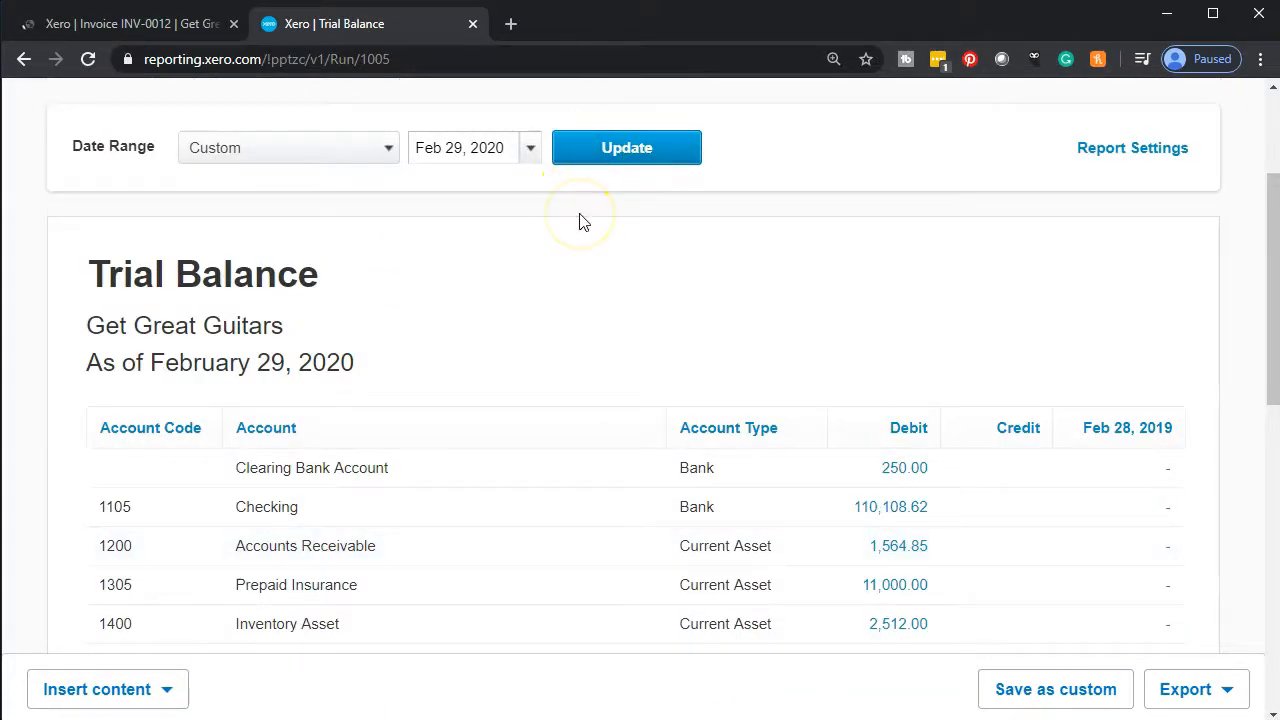
{"action": "left_click", "coordinate": [553, 343]}
- Open the transactions behind the Accounts Receivable balance and review the Feb 19, 2020 invoice entries
{"action": "scroll", "coordinate": [549, 346], "scroll_direction": "down", "scroll_amount": 2}
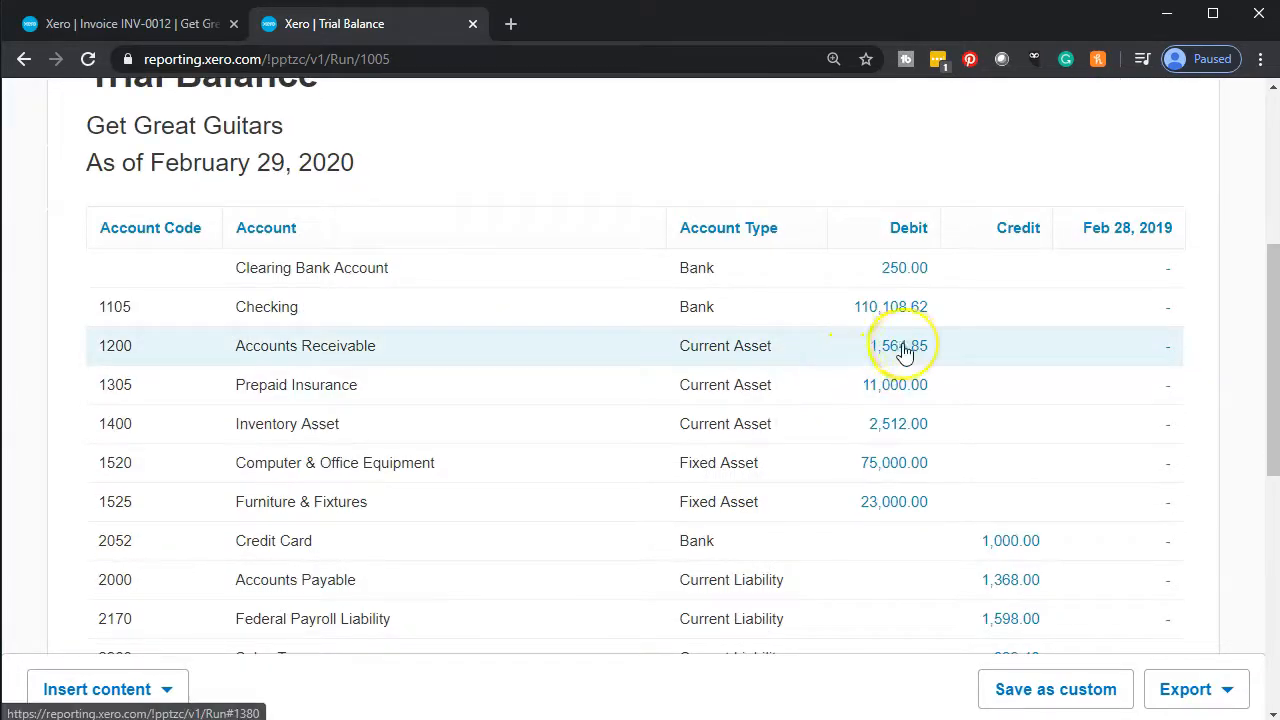
{"action": "left_click", "coordinate": [903, 348]}
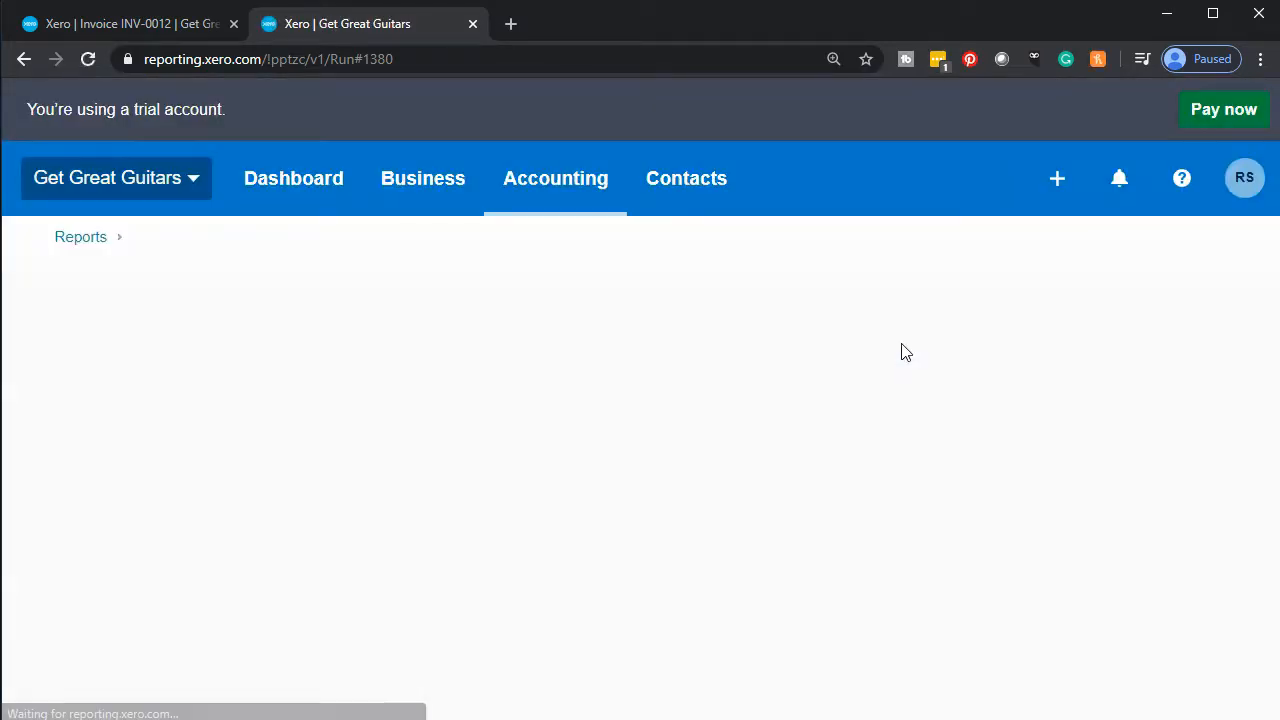
{"action": "scroll", "coordinate": [903, 352], "scroll_direction": "down", "scroll_amount": 5}
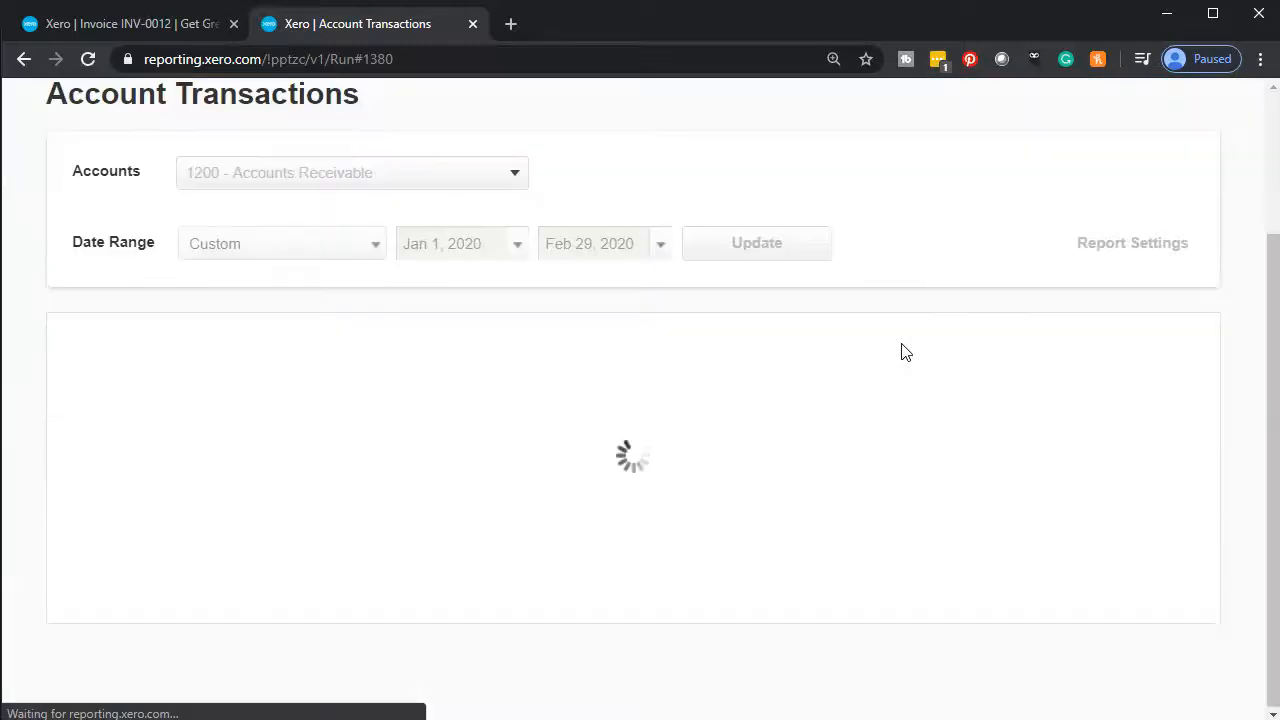
{"action": "scroll", "coordinate": [903, 352], "scroll_direction": "down", "scroll_amount": 4}
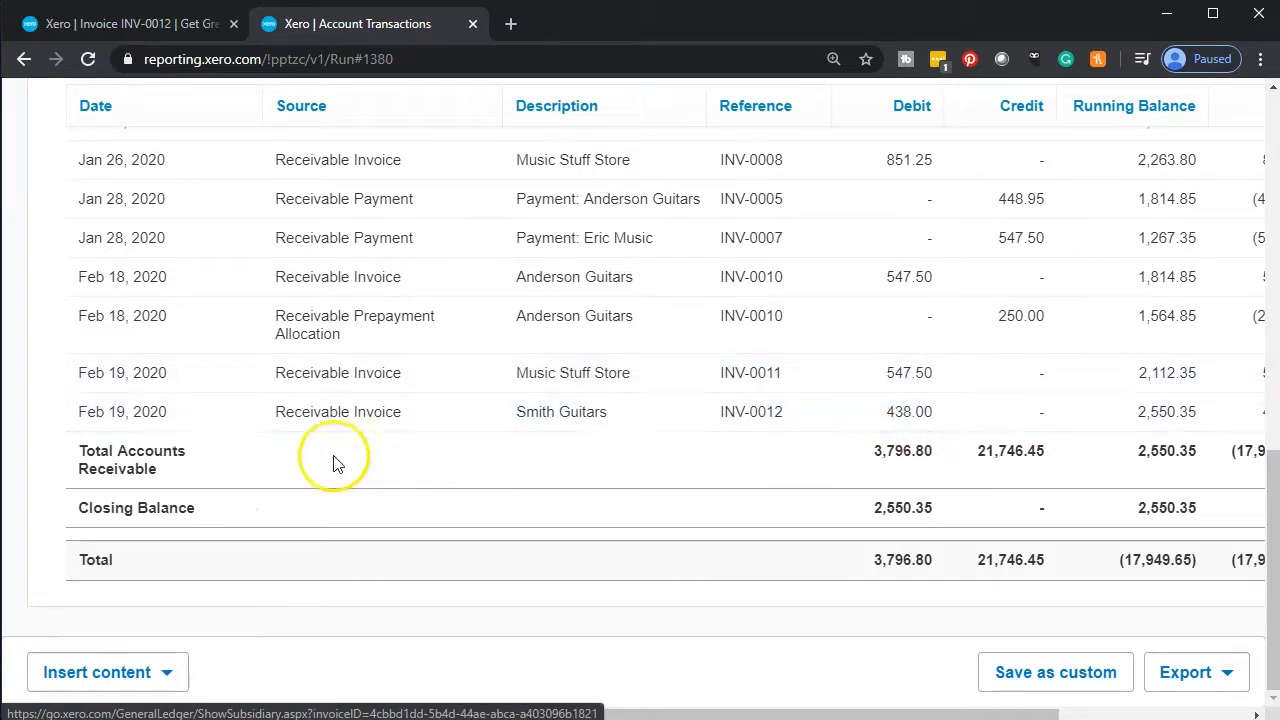
{"action": "scroll", "coordinate": [266, 460], "scroll_direction": "up", "scroll_amount": 5}
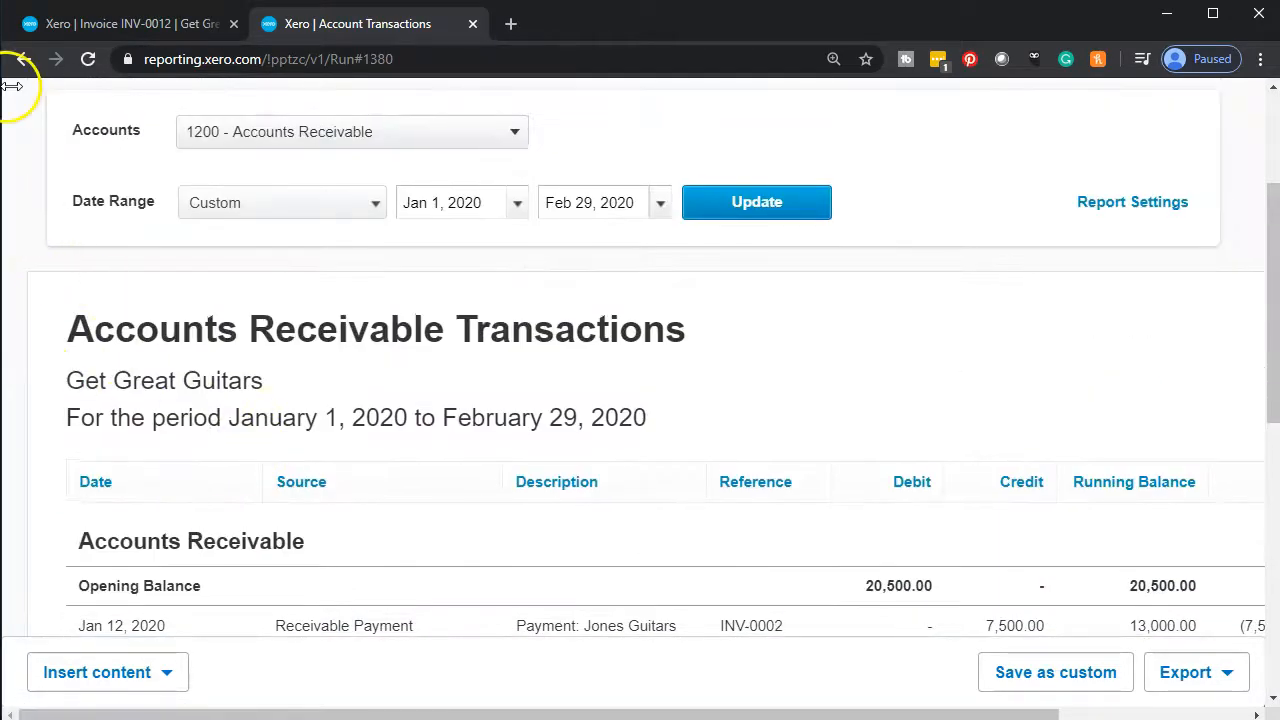
- Go back to the trial balance, open the transactions of the 4200 Merchandise account and review its February sales entries
{"action": "left_click", "coordinate": [28, 63]}
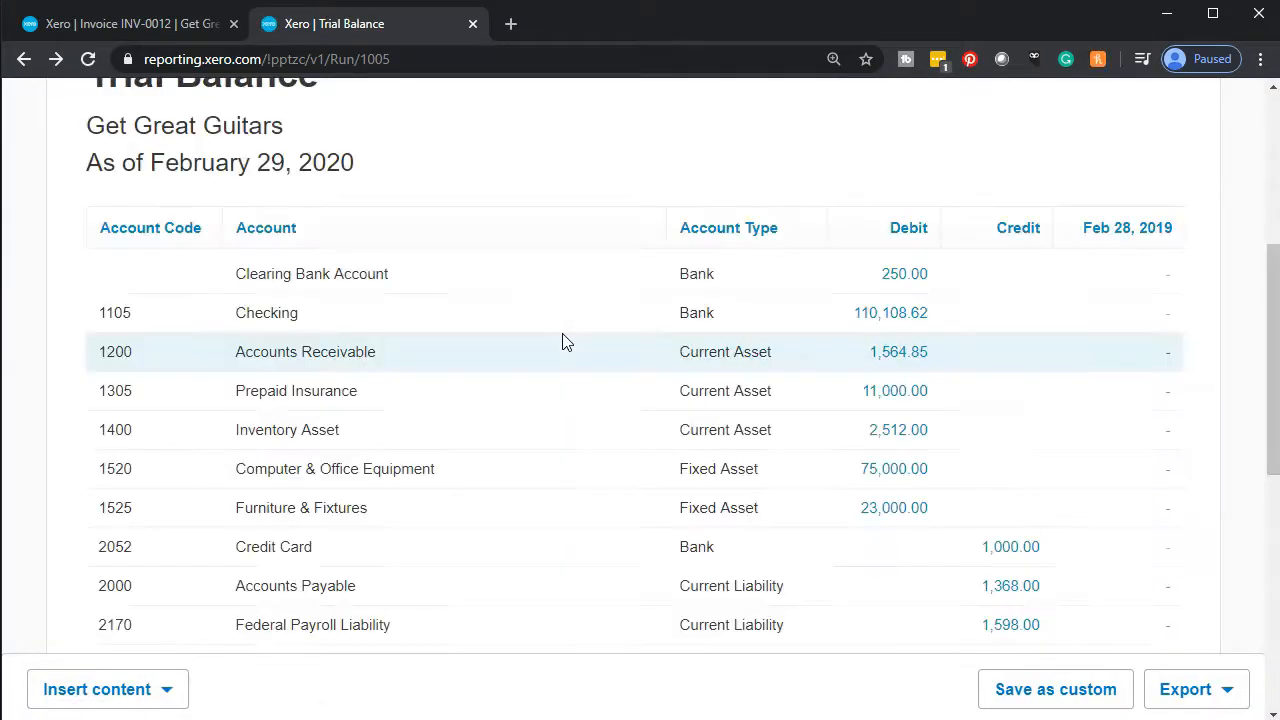
{"action": "scroll", "coordinate": [563, 342], "scroll_direction": "down", "scroll_amount": 4}
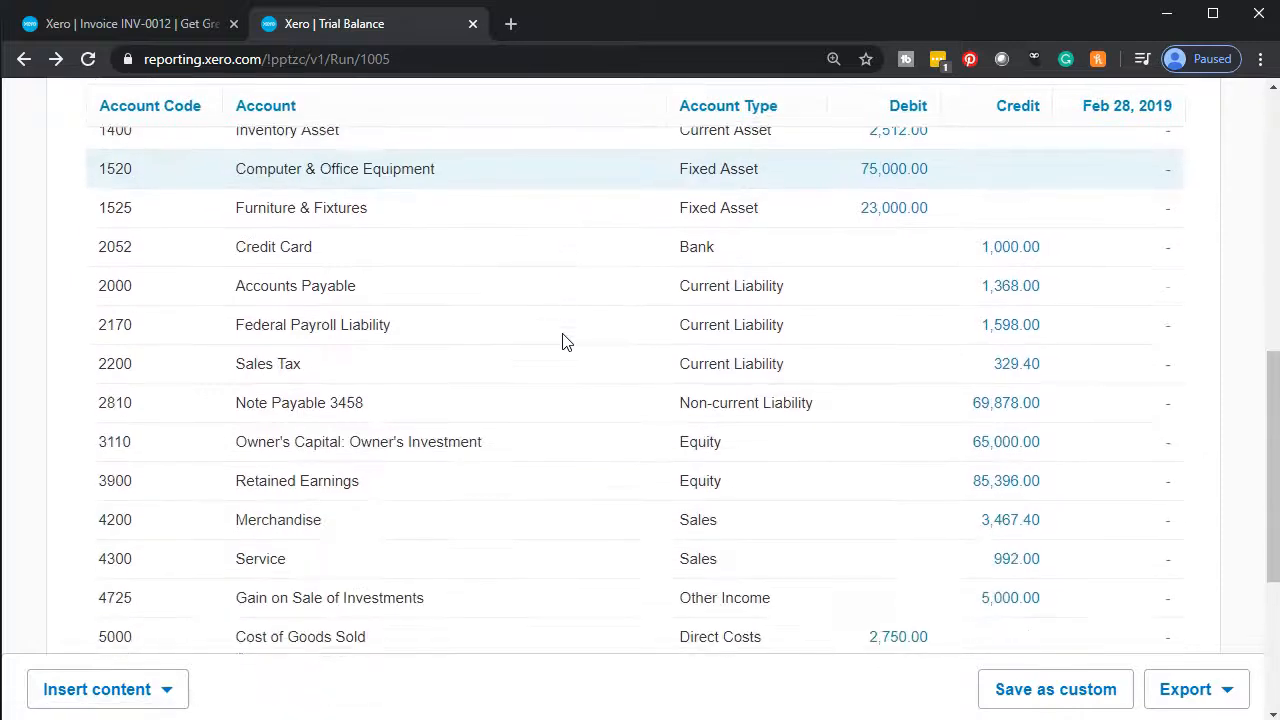
{"action": "scroll", "coordinate": [563, 342], "scroll_direction": "down", "scroll_amount": 1}
{"action": "scroll", "coordinate": [563, 342], "scroll_direction": "down", "scroll_amount": 1}
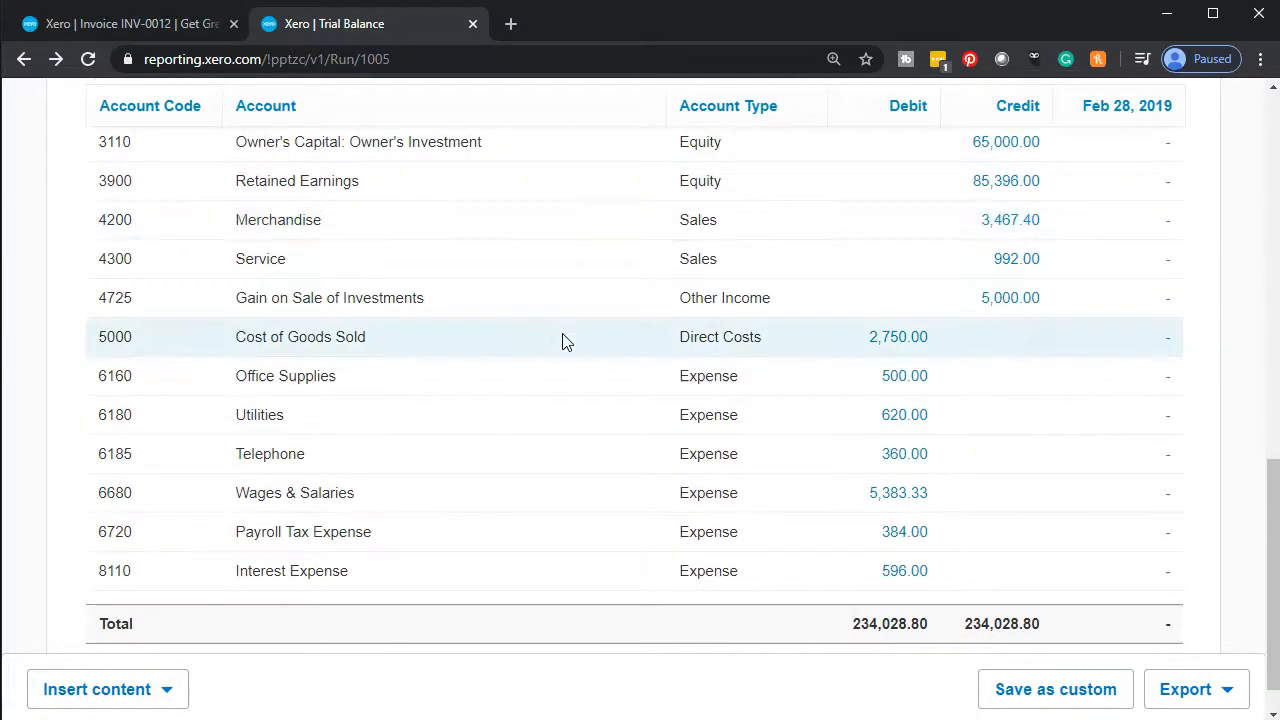
{"action": "left_click", "coordinate": [540, 298]}
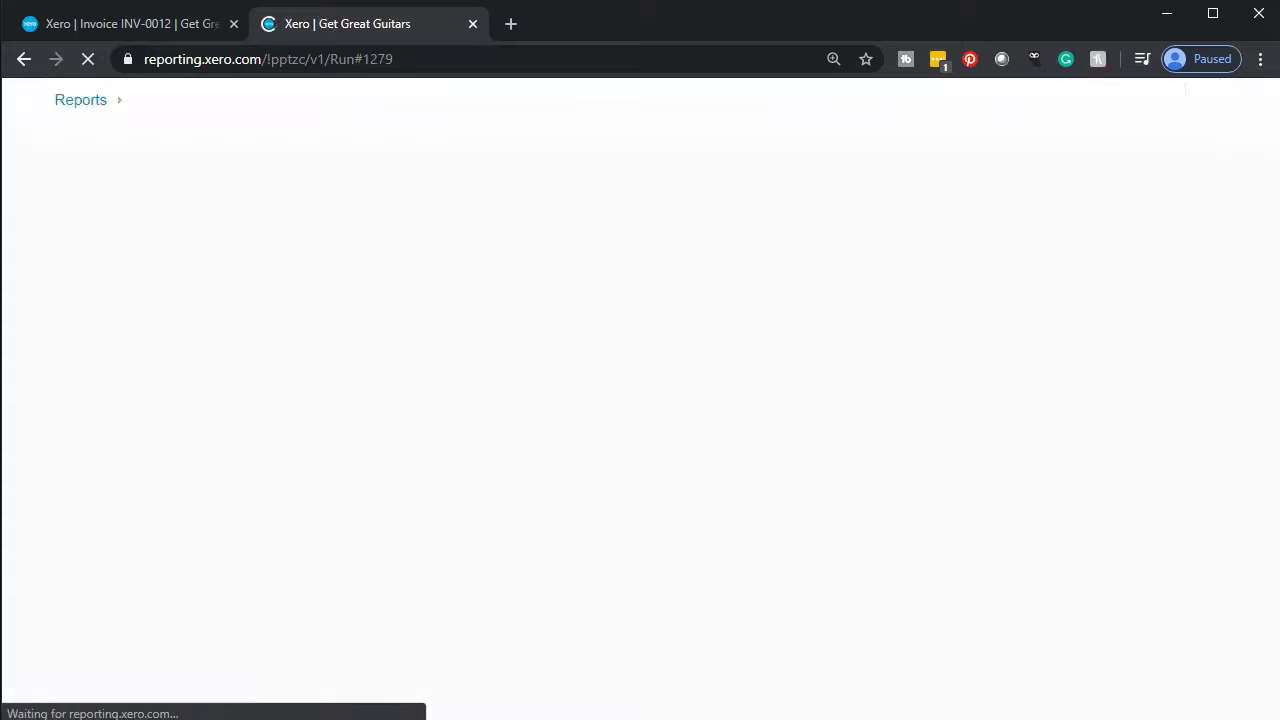
{"action": "scroll", "coordinate": [280, 551], "scroll_direction": "down", "scroll_amount": 3}
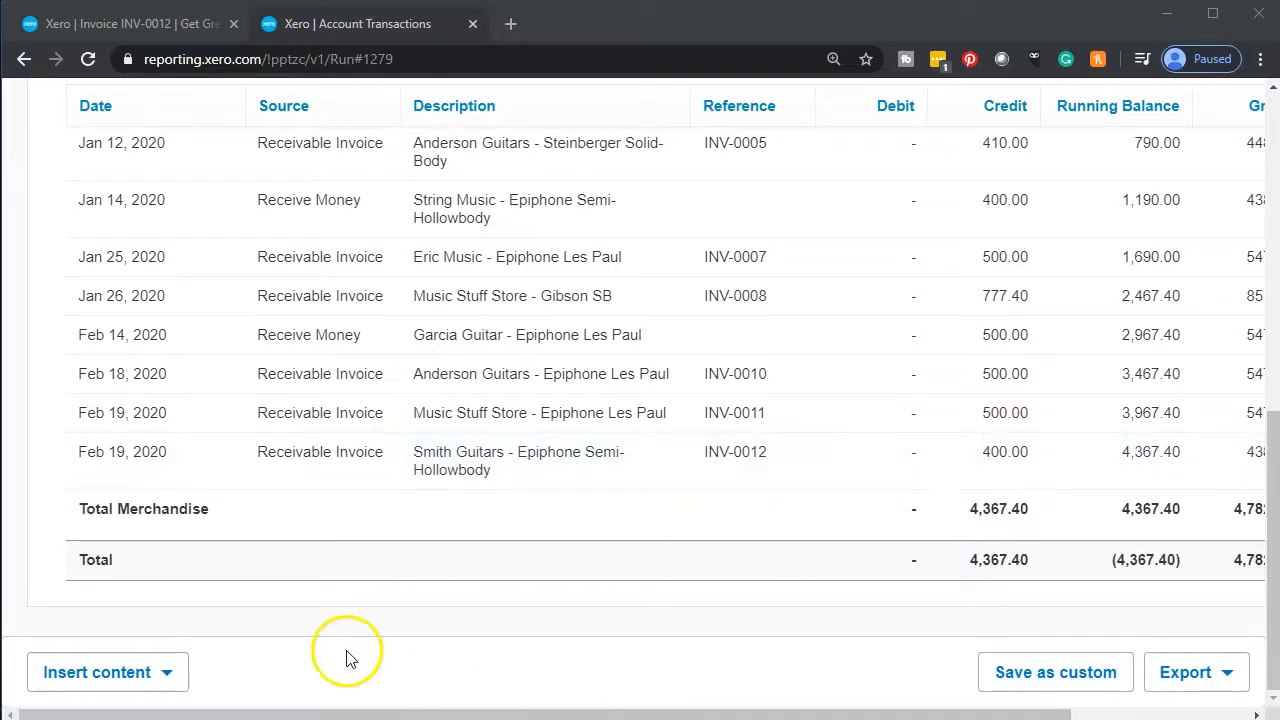
{"action": "scroll", "coordinate": [336, 658], "scroll_direction": "up", "scroll_amount": 15}
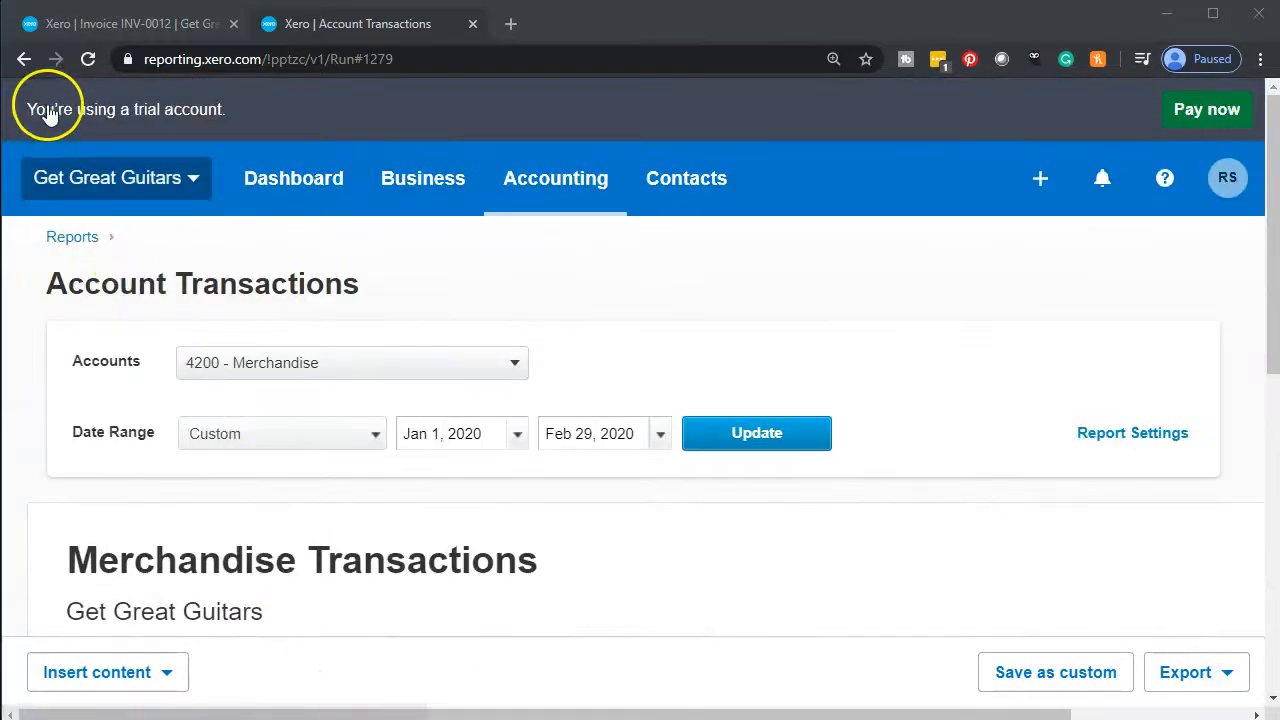
- Go back to the trial balance and check the 2200 Sales Tax liability line
{"action": "left_click", "coordinate": [25, 60]}
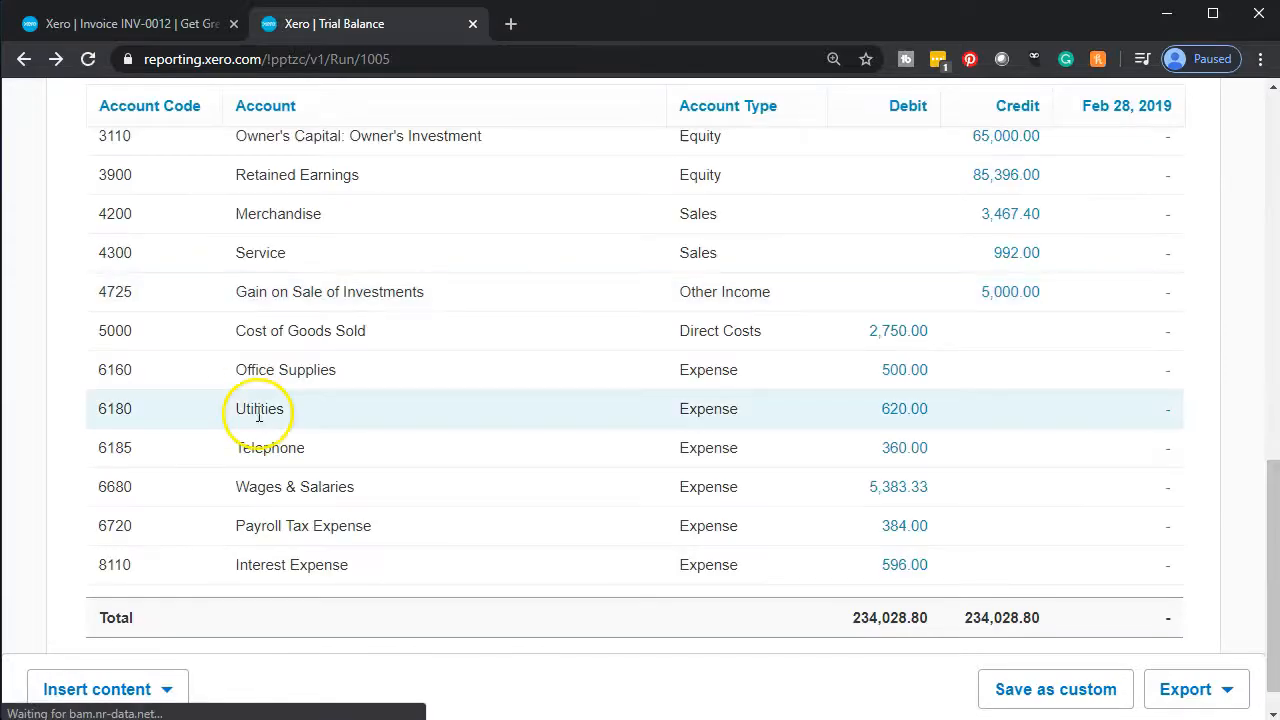
{"action": "scroll", "coordinate": [259, 414], "scroll_direction": "up", "scroll_amount": 1}
{"action": "scroll", "coordinate": [259, 414], "scroll_direction": "up", "scroll_amount": 4}
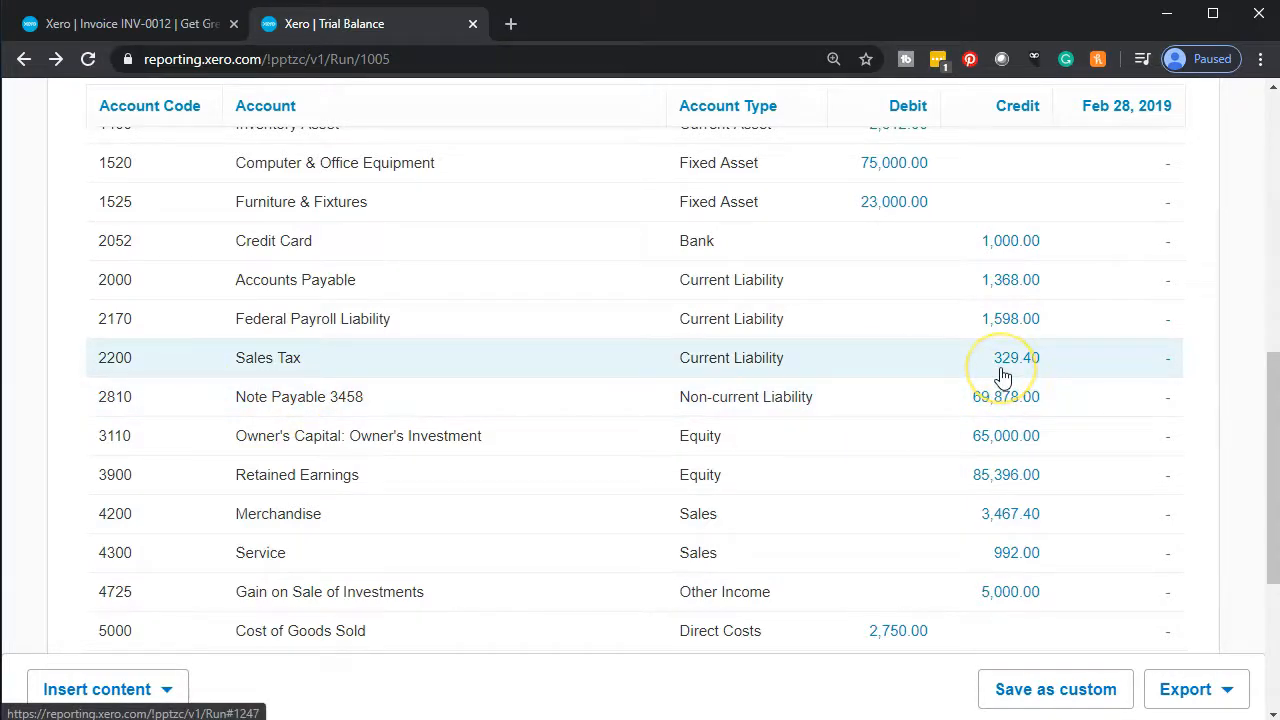
{"action": "scroll", "coordinate": [1007, 376], "scroll_direction": "up", "scroll_amount": 1}
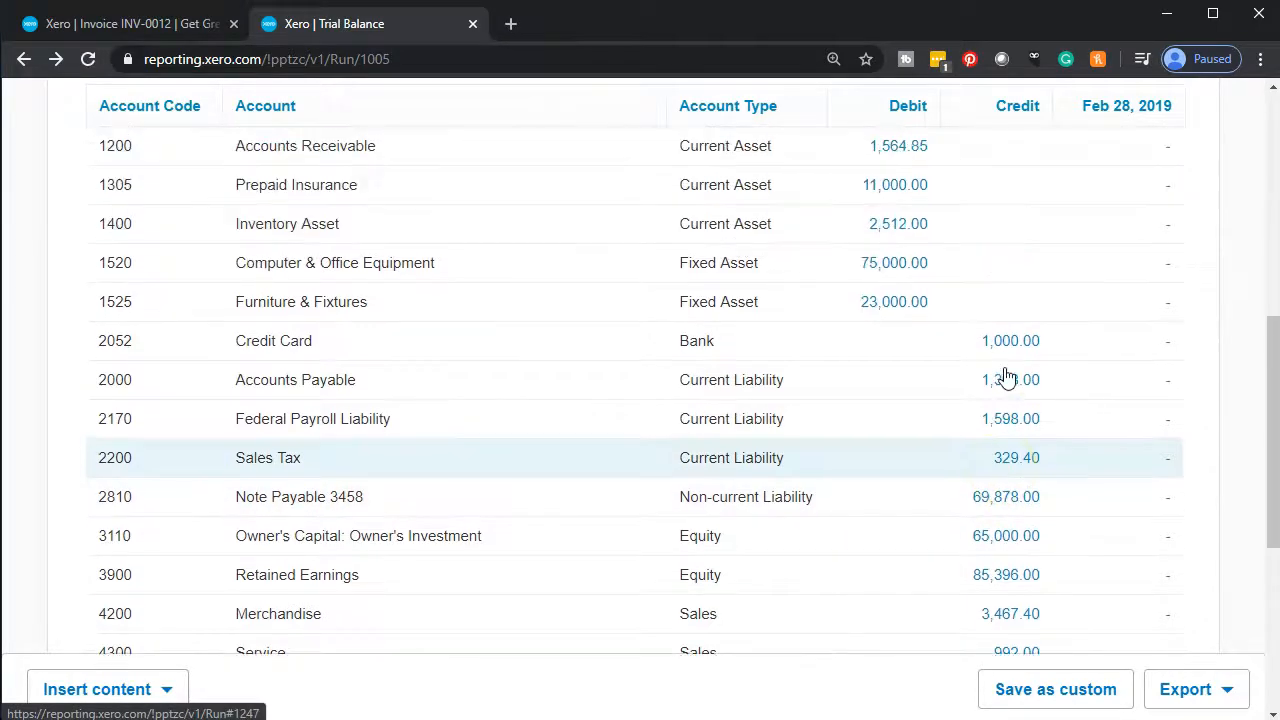
{"action": "scroll", "coordinate": [1007, 376], "scroll_direction": "up", "scroll_amount": 1}
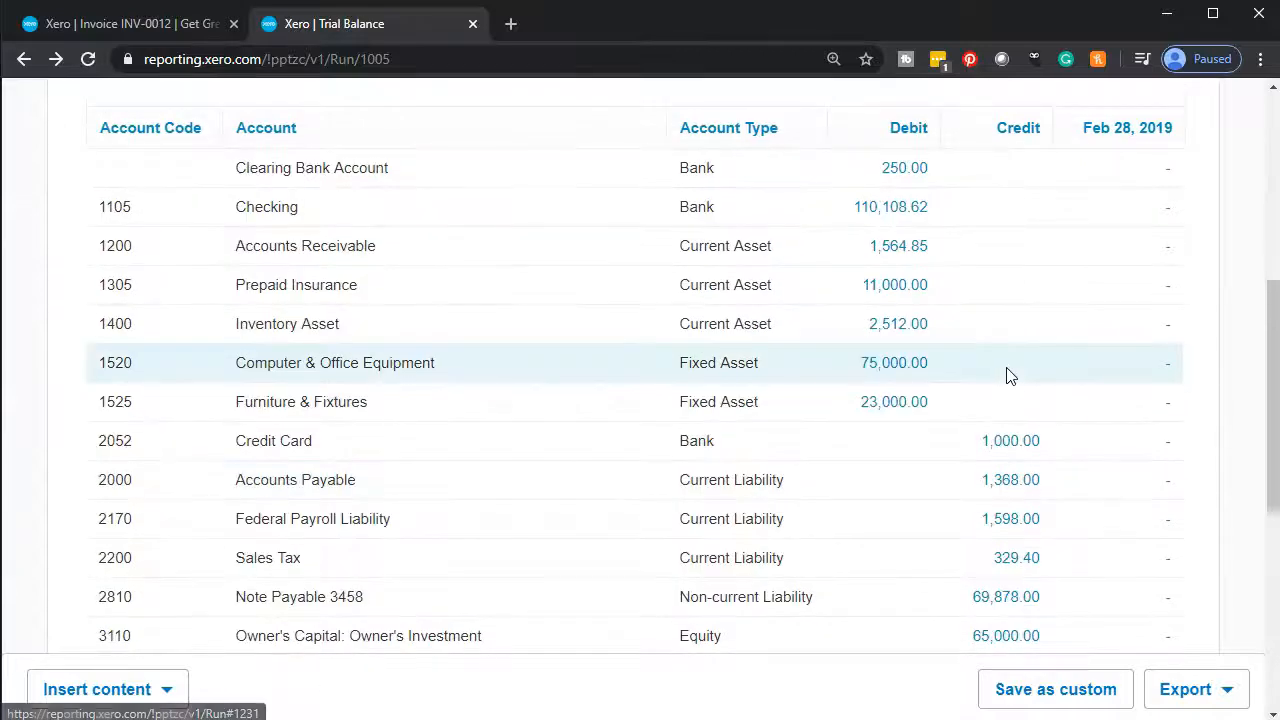
- Review the Feb 19, 2020 Smith Guitars and Music Stuff Store entries behind the 1400 Inventory Asset balance and return to the trial balance
{"action": "left_click", "coordinate": [882, 330]}
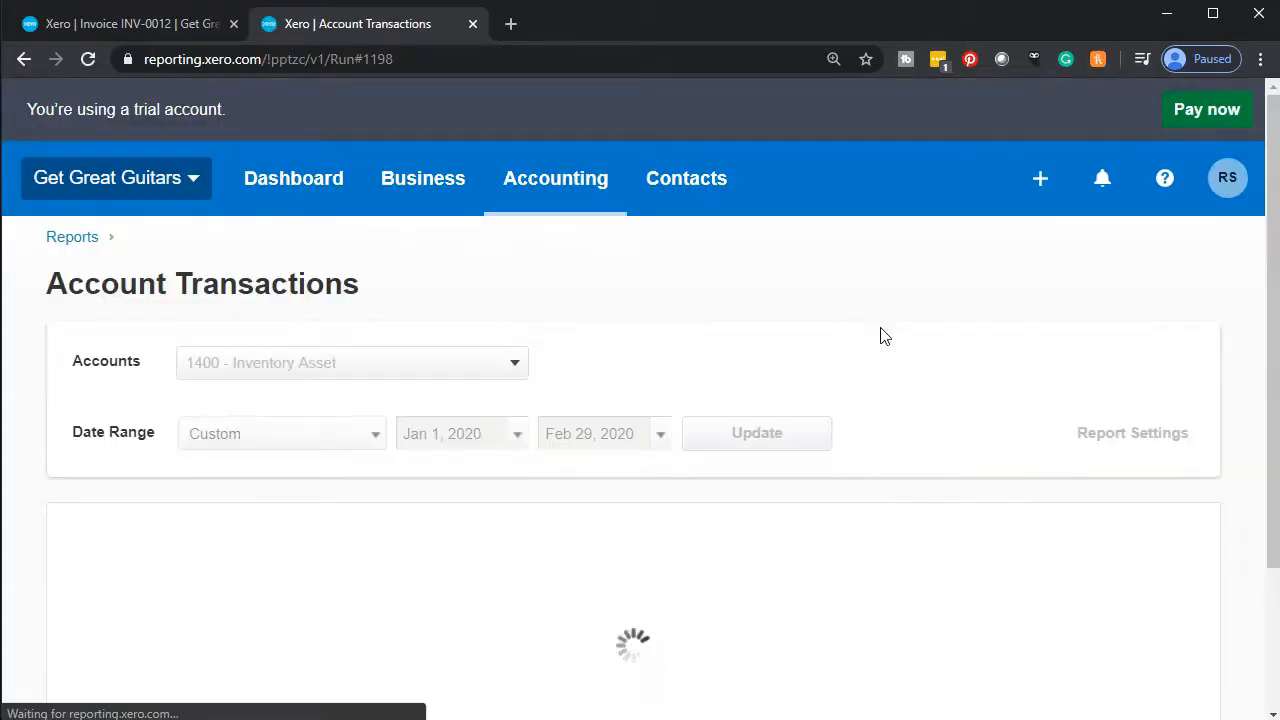
{"action": "scroll", "coordinate": [883, 337], "scroll_direction": "down", "scroll_amount": 5}
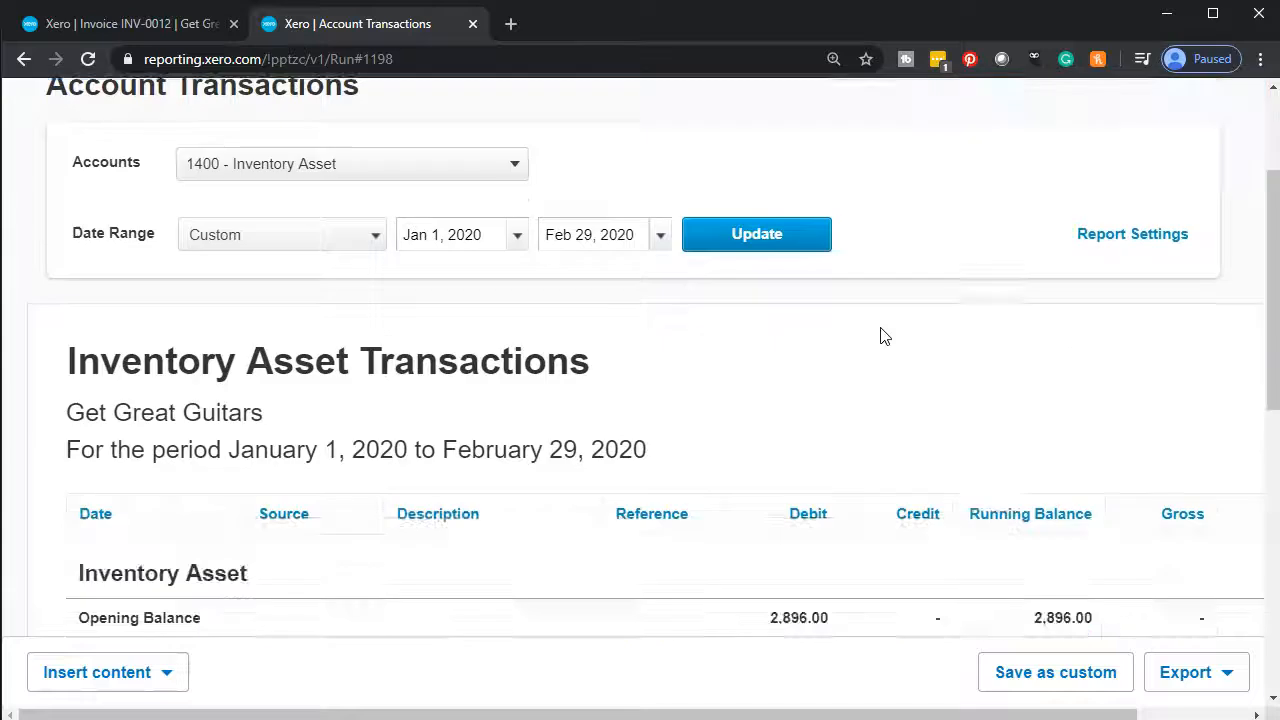
{"action": "scroll", "coordinate": [883, 337], "scroll_direction": "down", "scroll_amount": 6}
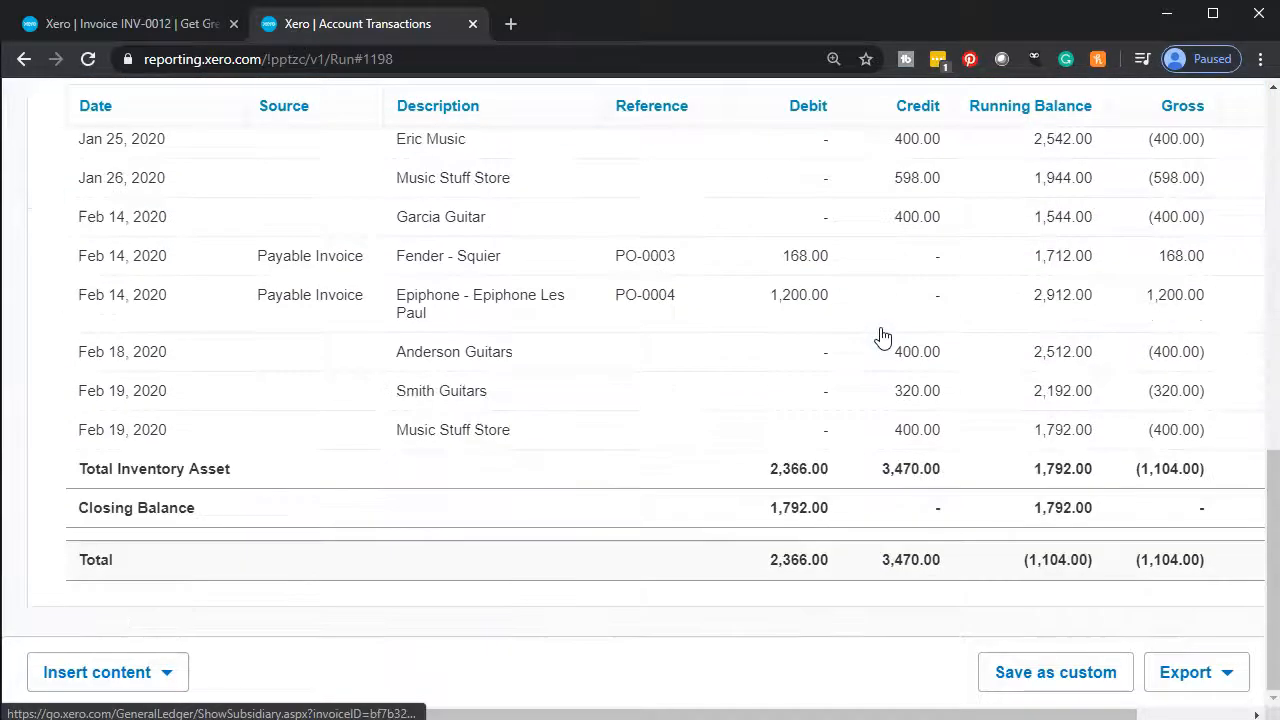
{"action": "left_click", "coordinate": [880, 403]}
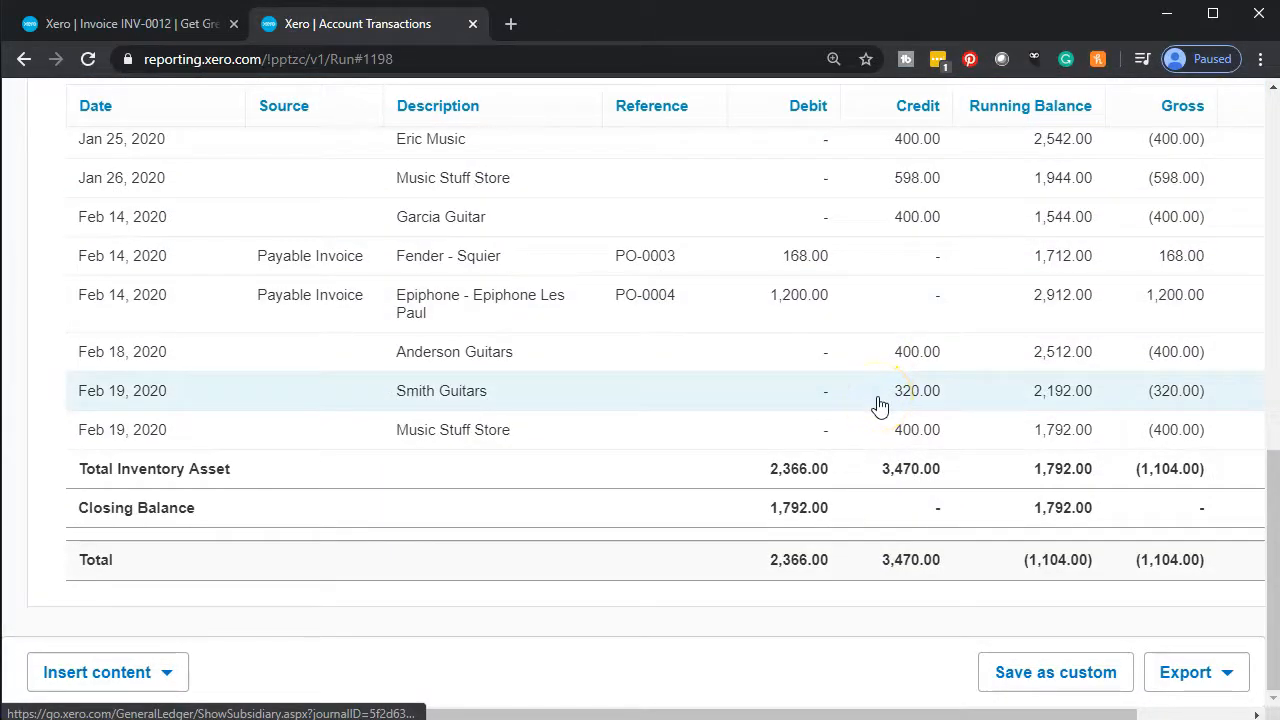
{"action": "left_click", "coordinate": [895, 428]}
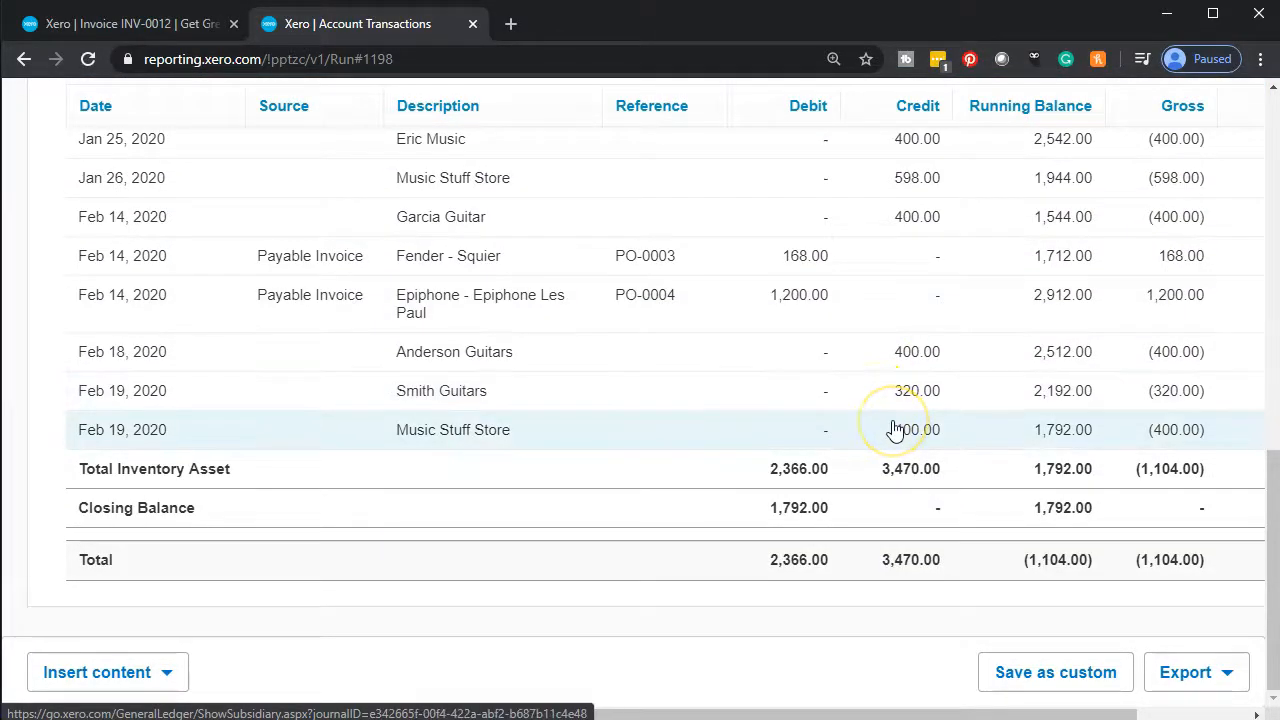
{"action": "left_click", "coordinate": [143, 432]}
{"action": "scroll", "coordinate": [129, 429], "scroll_direction": "up", "scroll_amount": 10}
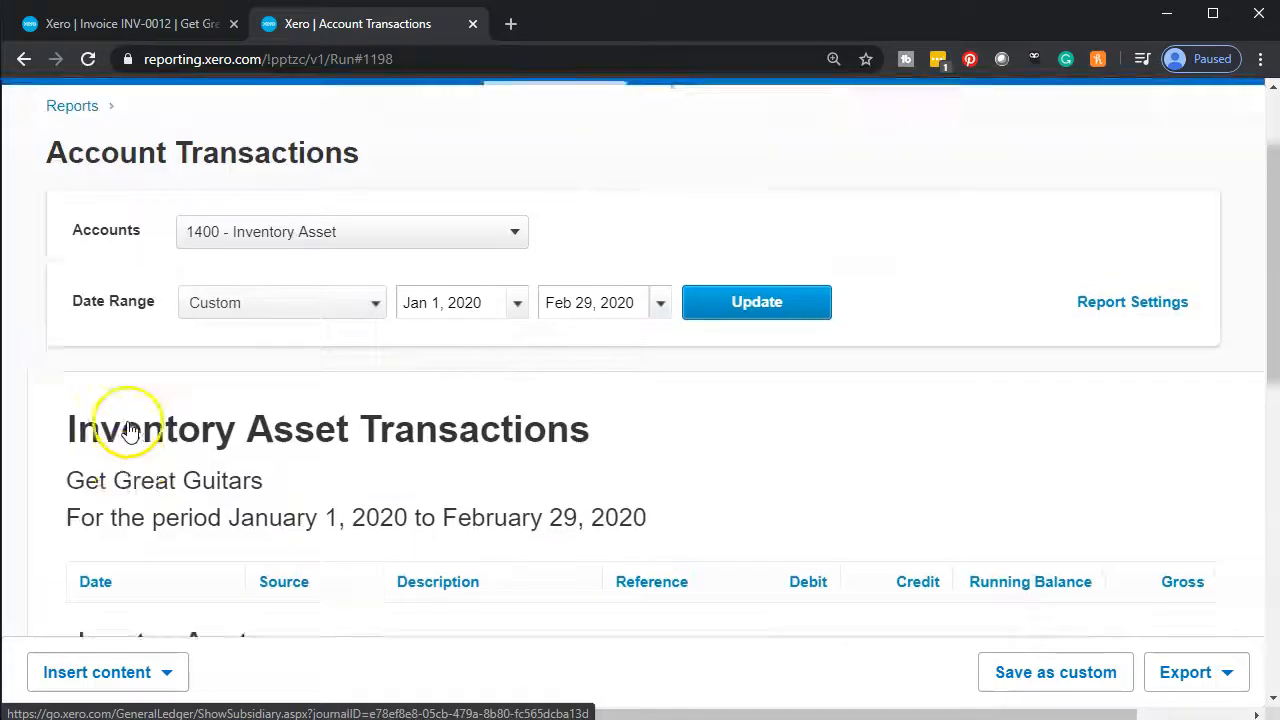
{"action": "left_click", "coordinate": [23, 65]}
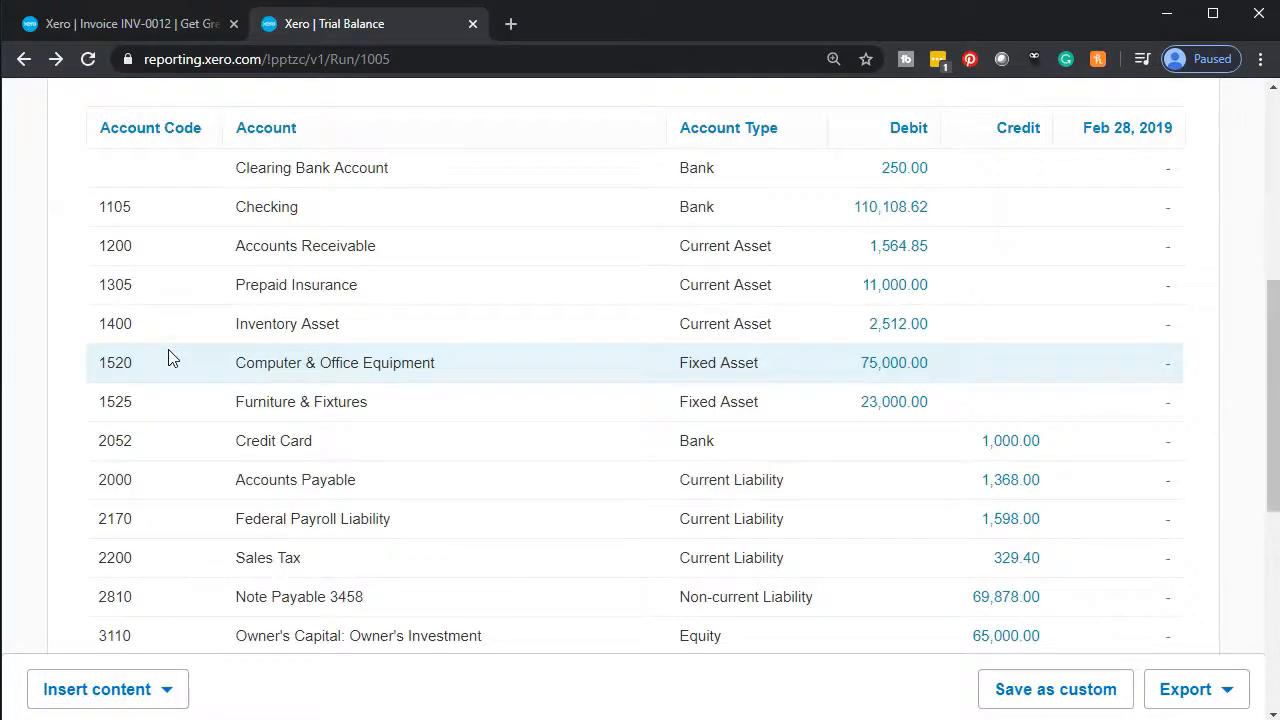
- Review the Feb 19, 2020 invoice entries behind the 5000 Cost of Goods Sold balance and return to the trial balance
{"action": "scroll", "coordinate": [168, 358], "scroll_direction": "down", "scroll_amount": 1}
{"action": "scroll", "coordinate": [168, 358], "scroll_direction": "down", "scroll_amount": 4}
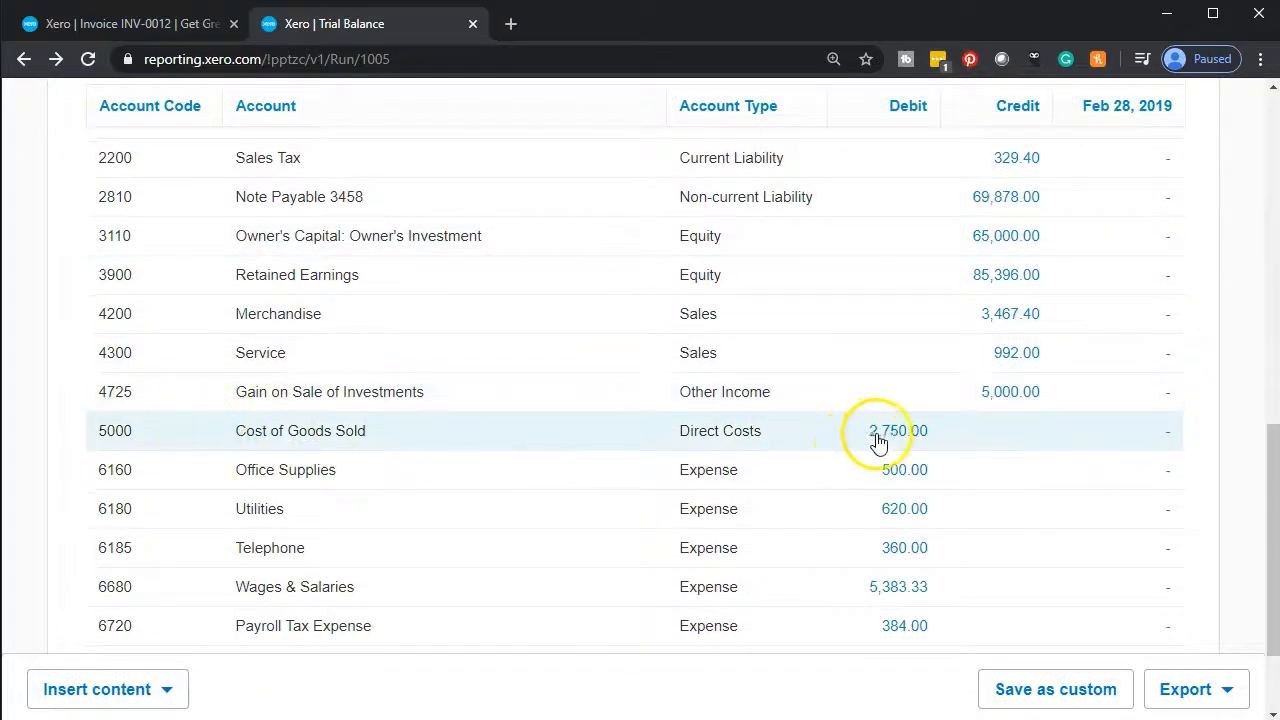
{"action": "left_click", "coordinate": [880, 437]}
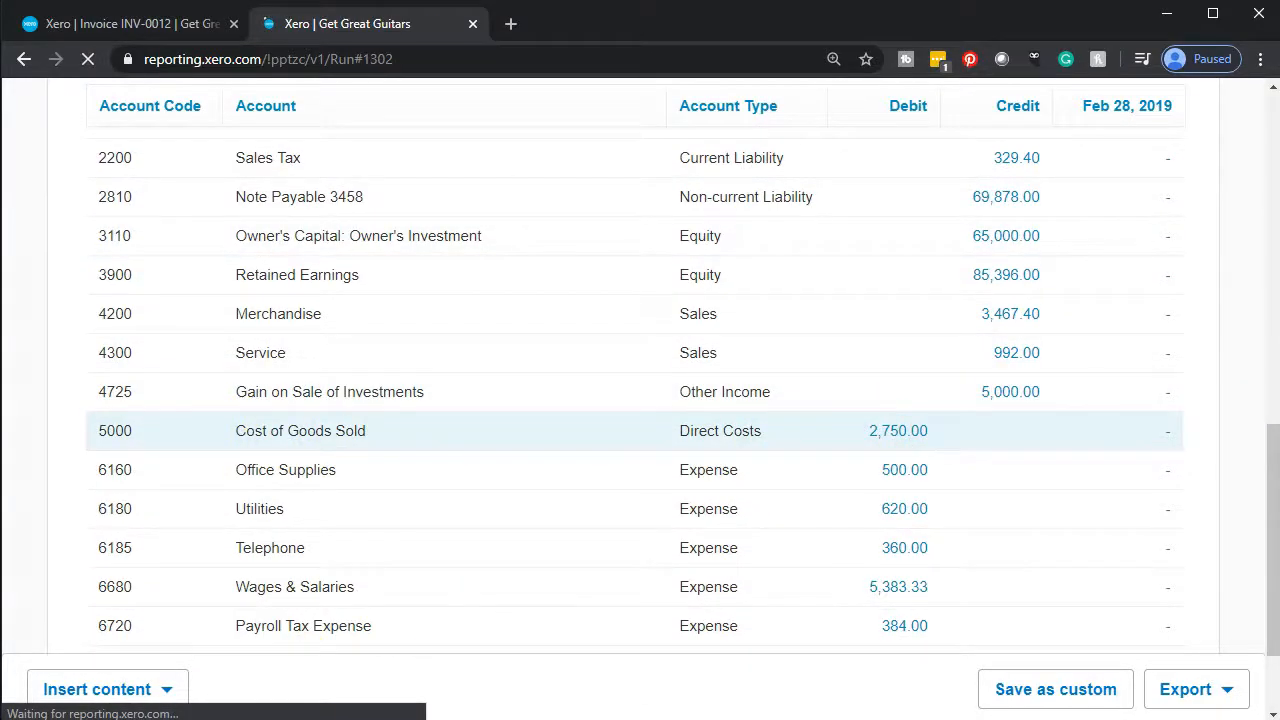
{"action": "scroll", "coordinate": [471, 500], "scroll_direction": "down", "scroll_amount": 3}
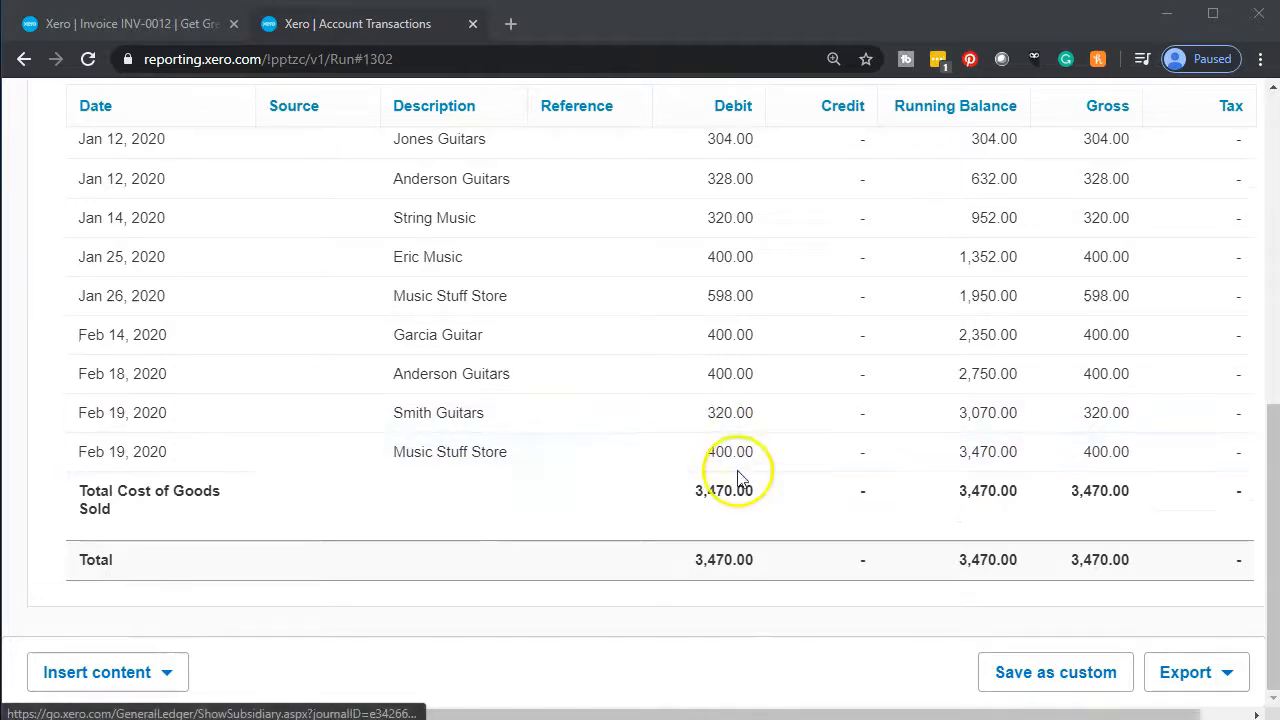
{"action": "scroll", "coordinate": [600, 525], "scroll_direction": "up", "scroll_amount": 7}
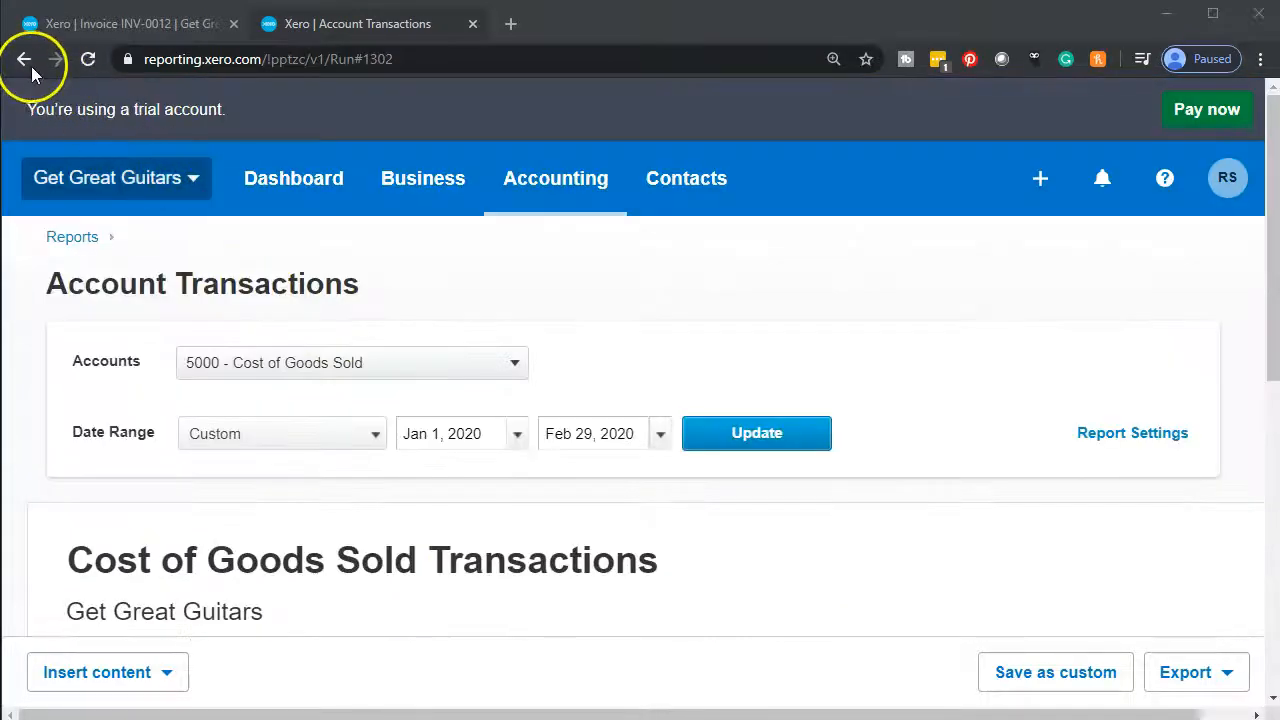
{"action": "left_click", "coordinate": [24, 59]}
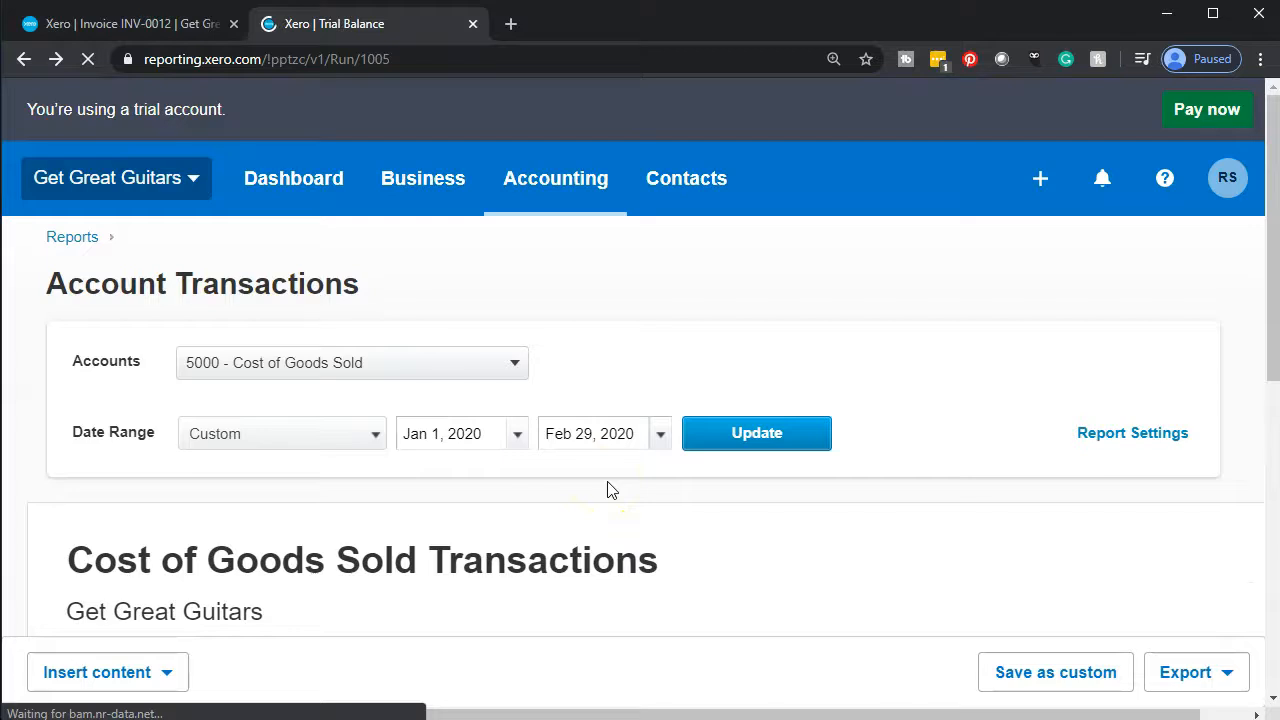